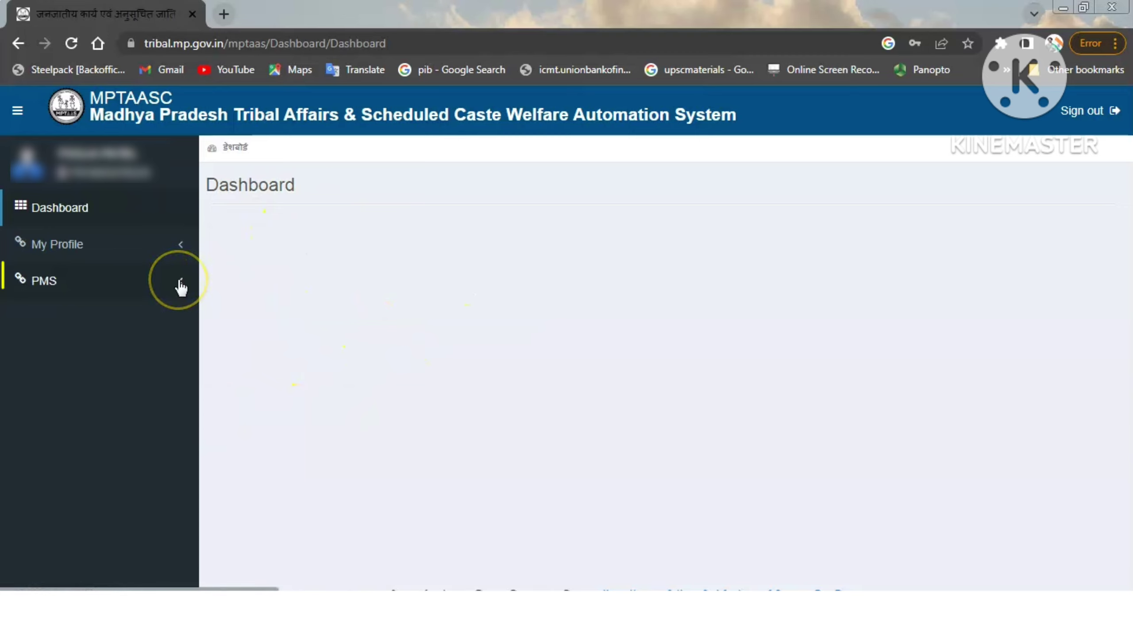
# Step: Open the scholarship application form in the PMS section
pyautogui.click(115, 286)
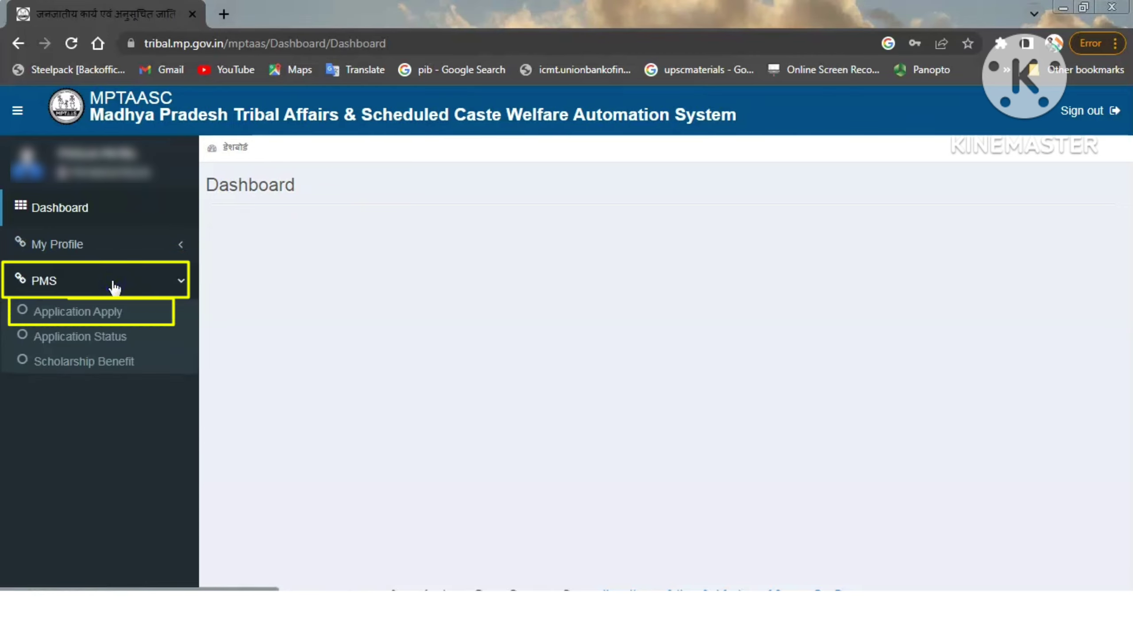
pyautogui.click(65, 320)
pyautogui.scroll(-3, 1129, 371)
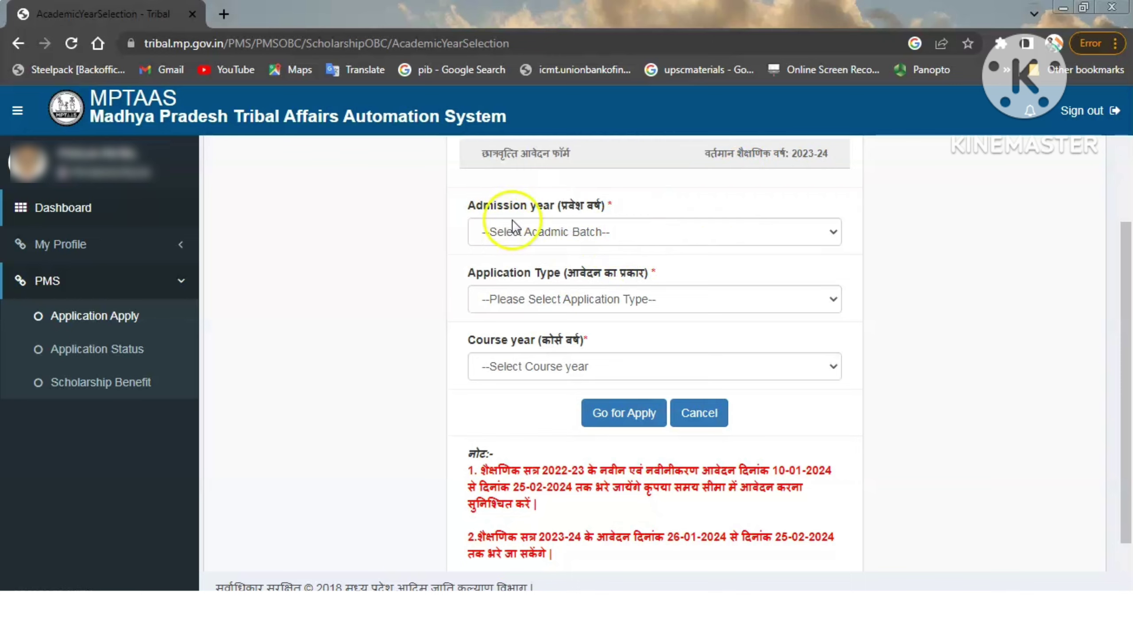
# Step: Choose admission year 2023-24, application type Fresh and course year 1st Year, and proceed to the application
pyautogui.click(538, 228)
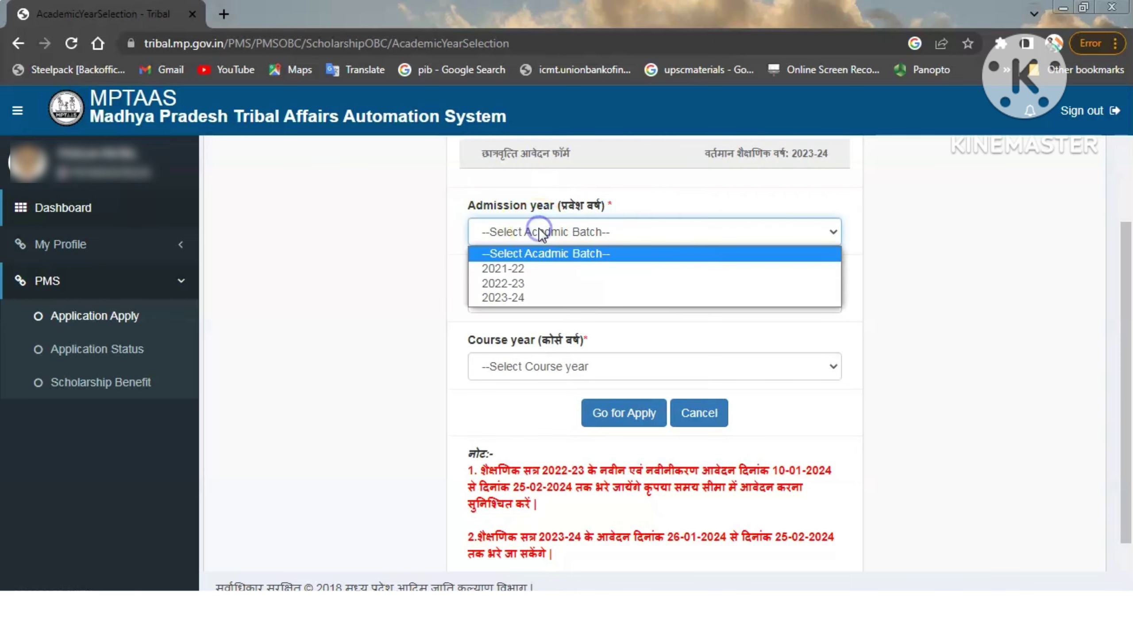
pyautogui.click(497, 297)
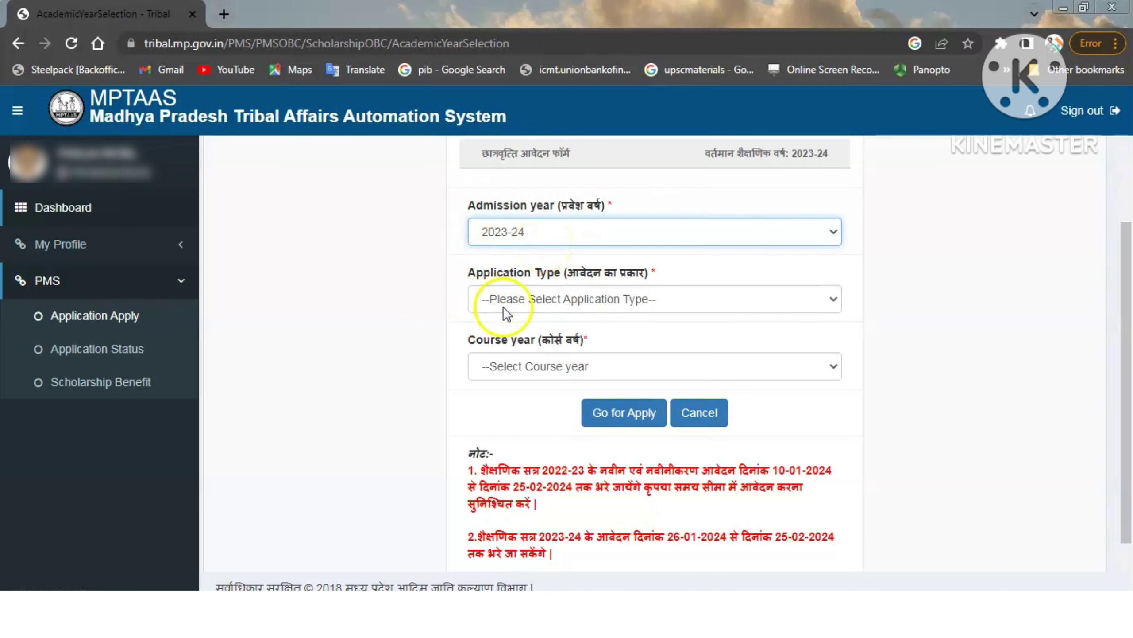
pyautogui.click(544, 304)
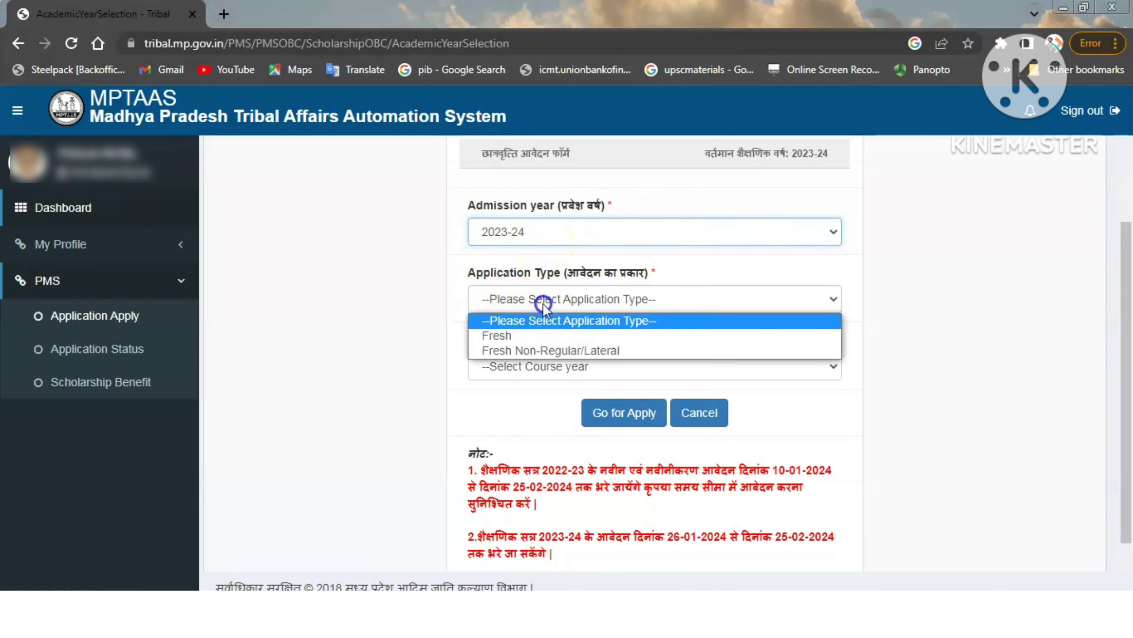
pyautogui.click(519, 334)
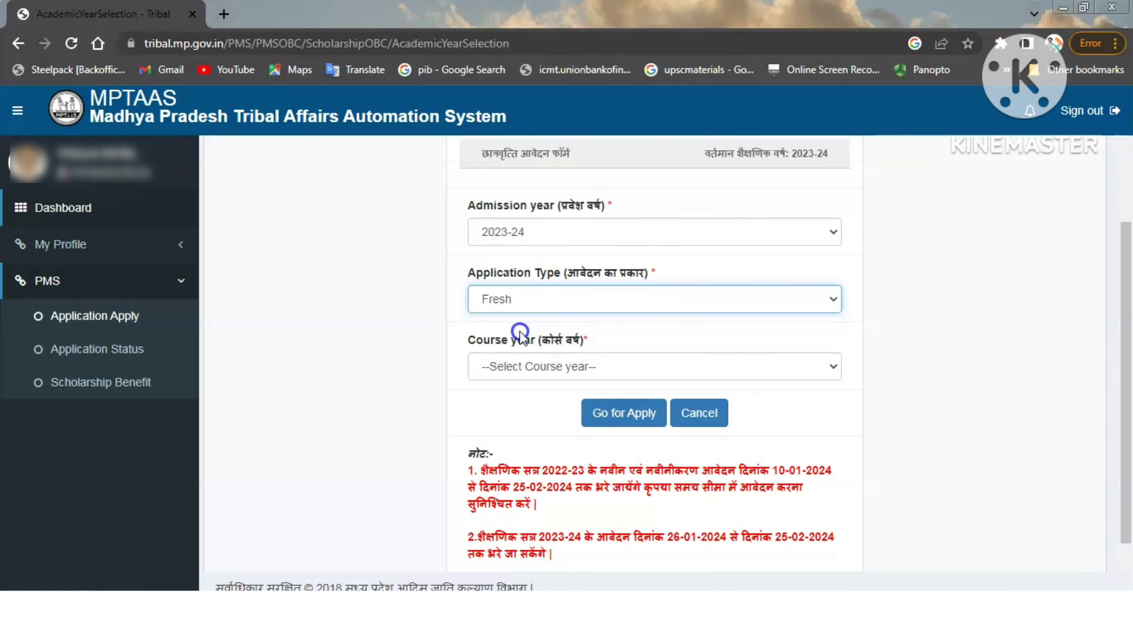
pyautogui.click(565, 362)
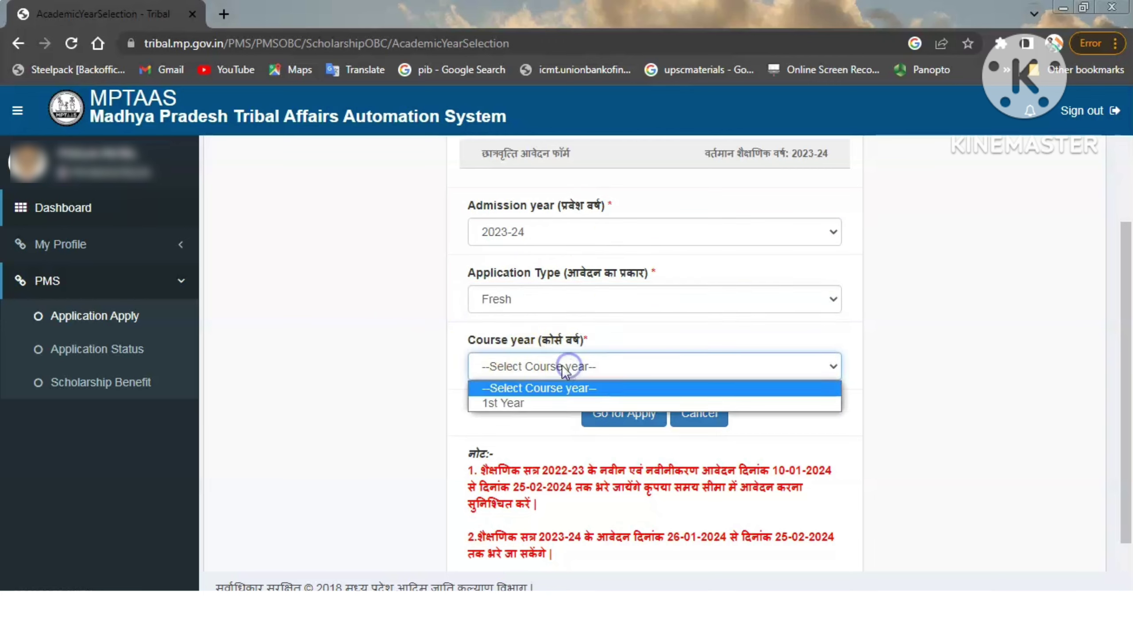
pyautogui.click(526, 402)
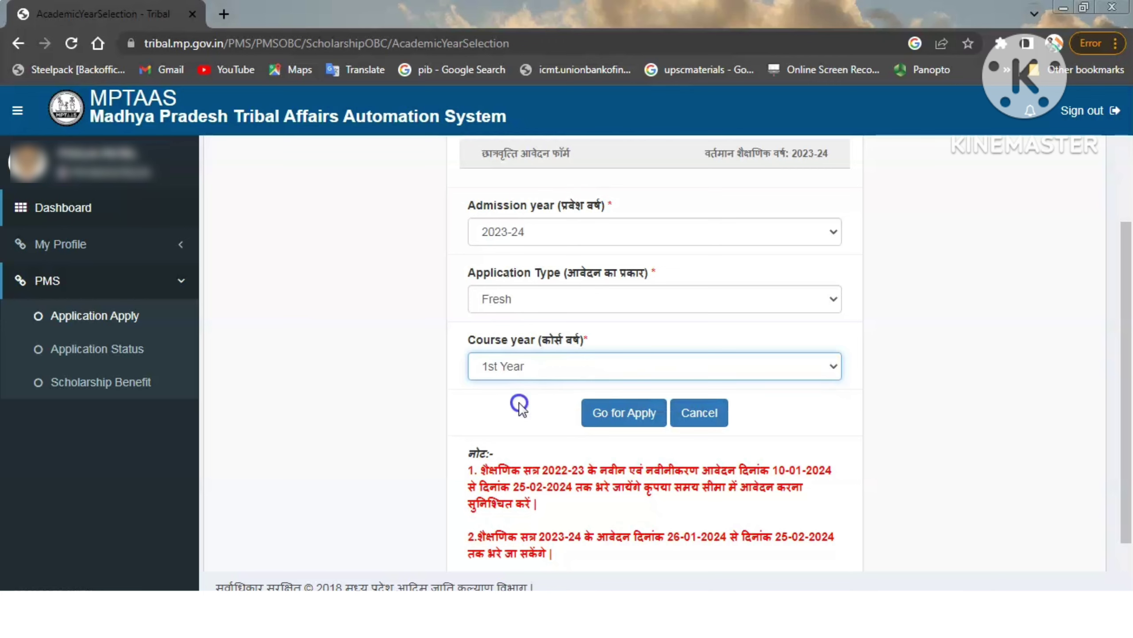
pyautogui.click(620, 422)
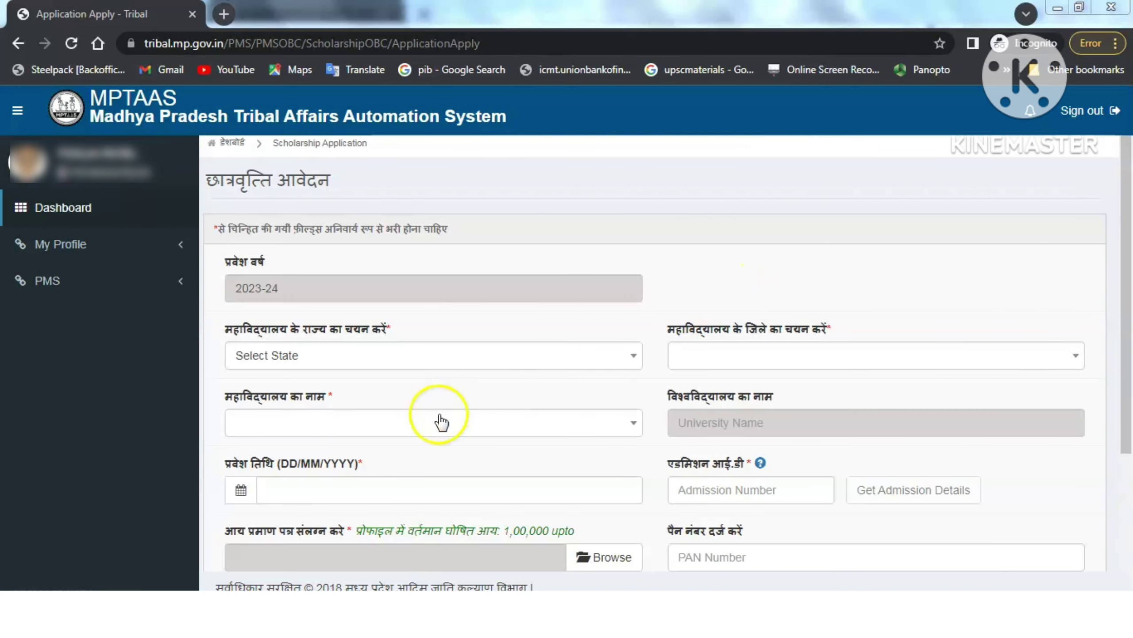
# Step: Set the college's state to Madhya Pradesh and its district to Jabalpur
pyautogui.click(464, 365)
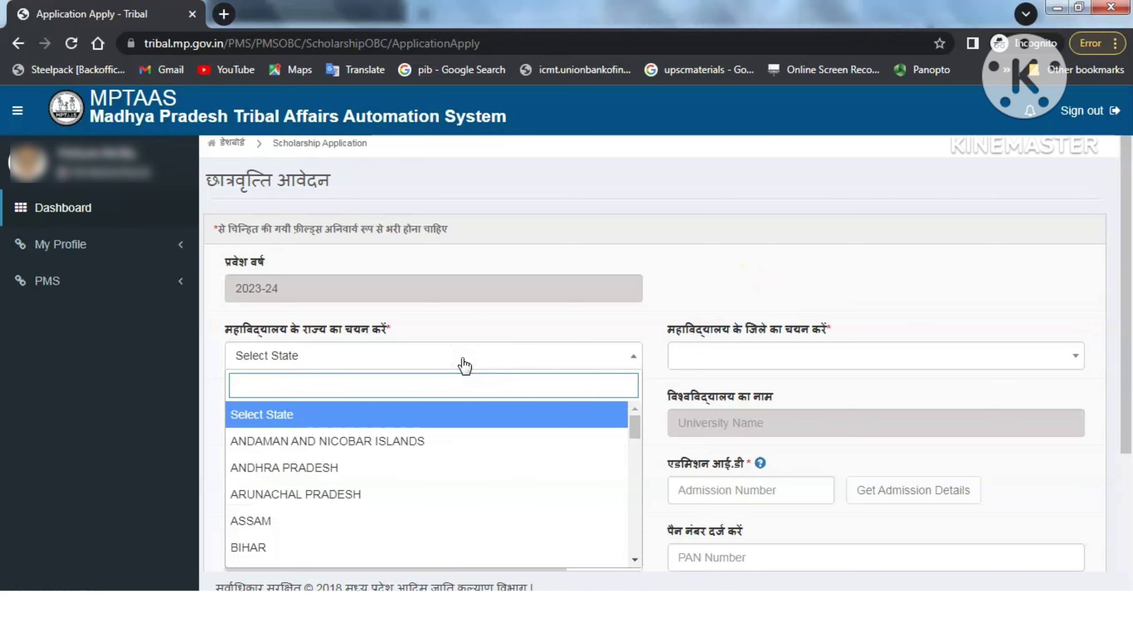
pyautogui.write('madh')
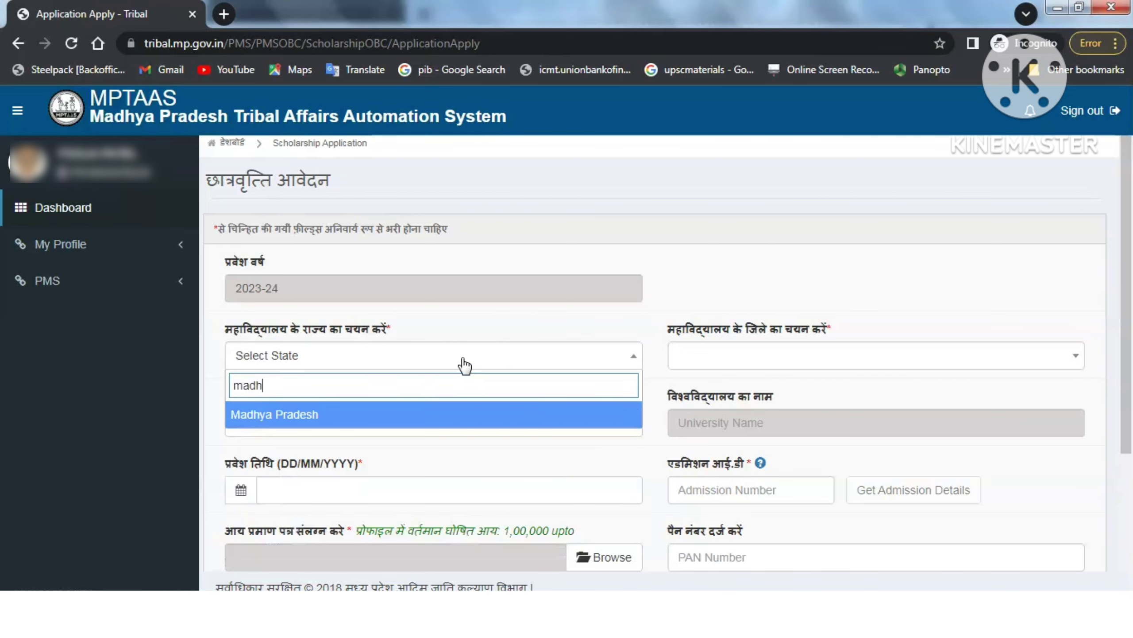
pyautogui.write('ya')
pyautogui.click(333, 413)
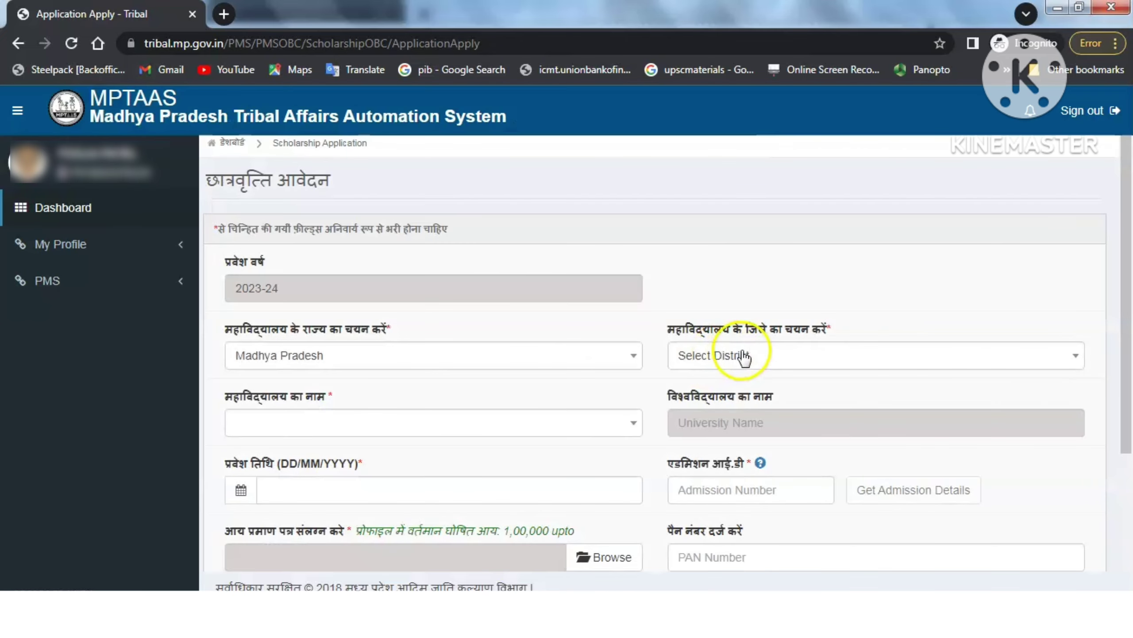
pyautogui.click(743, 355)
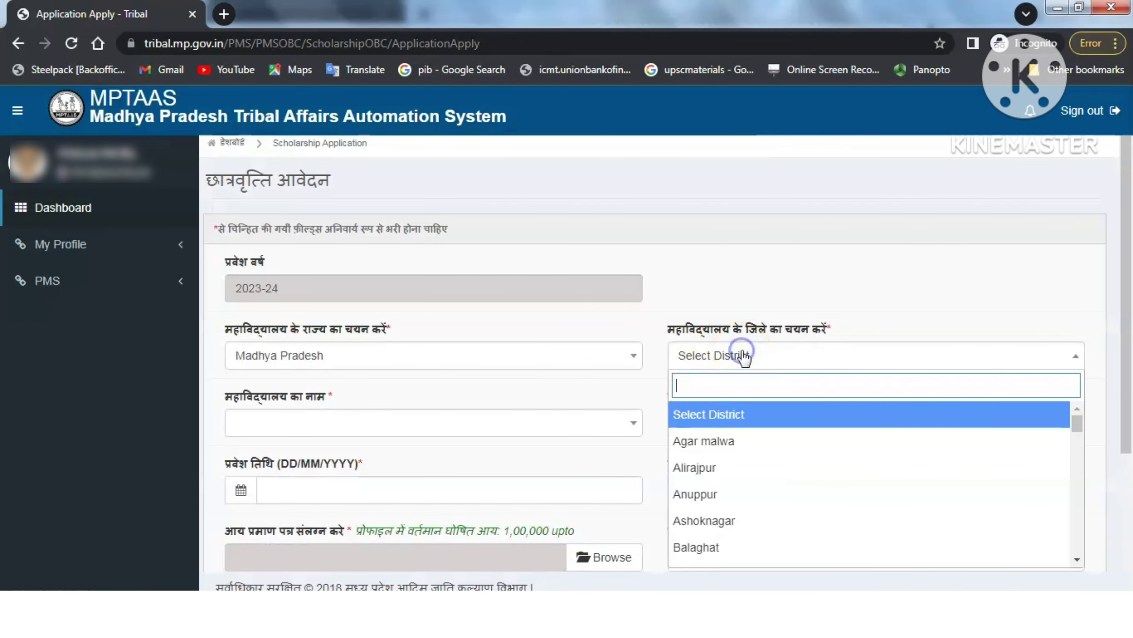
pyautogui.write('jabal')
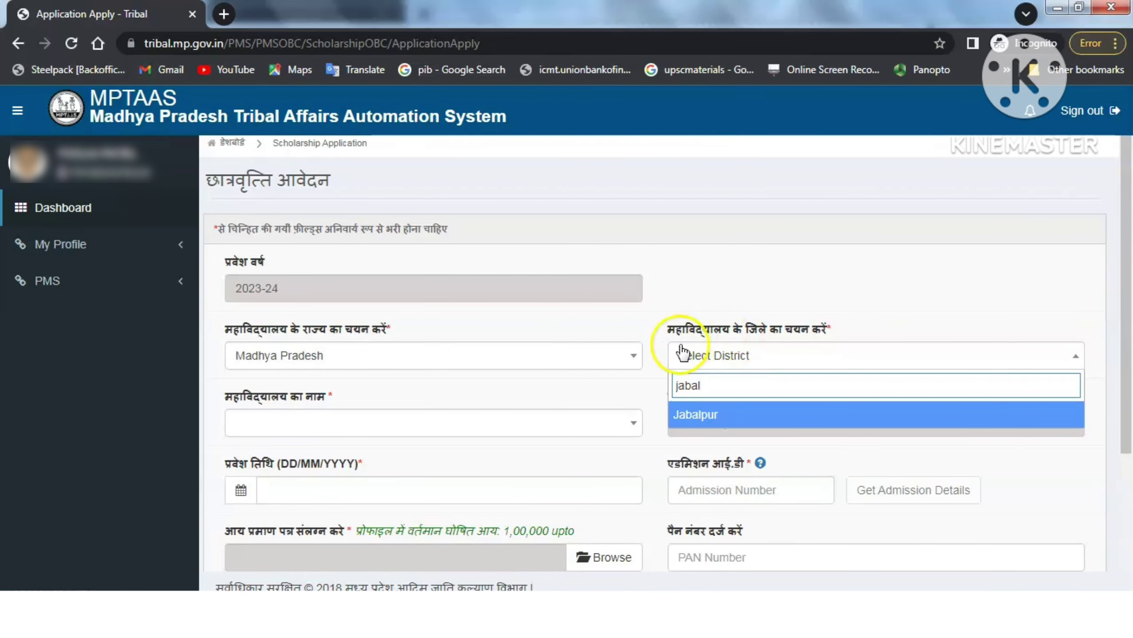
pyautogui.click(714, 416)
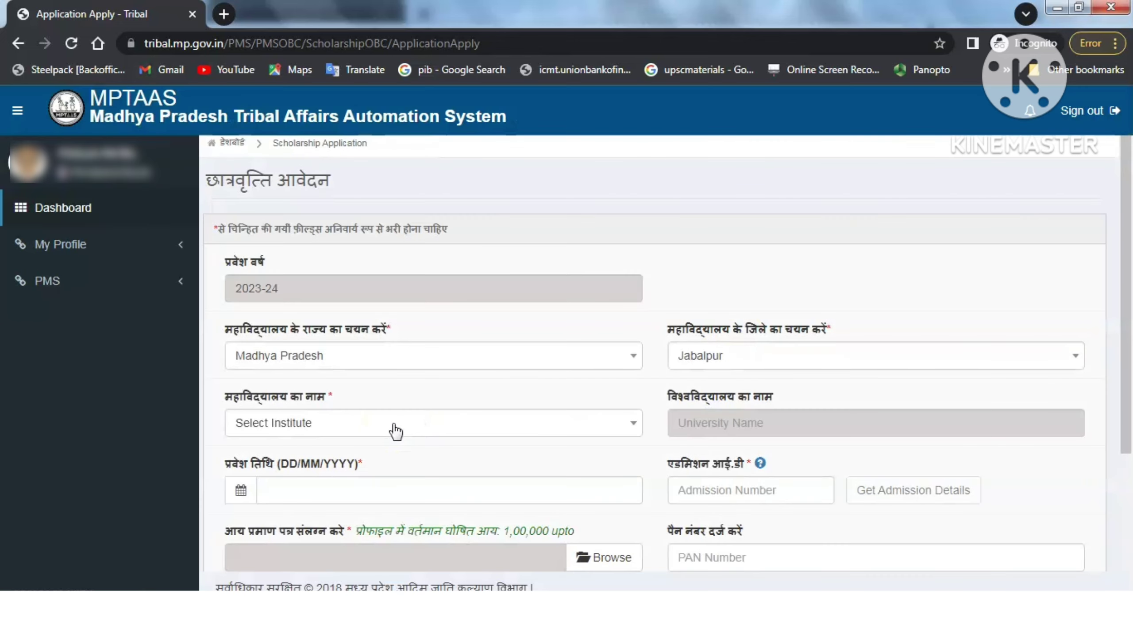
# Step: Select Govt Divisional ITI Jabalpur as the college
pyautogui.click(395, 431)
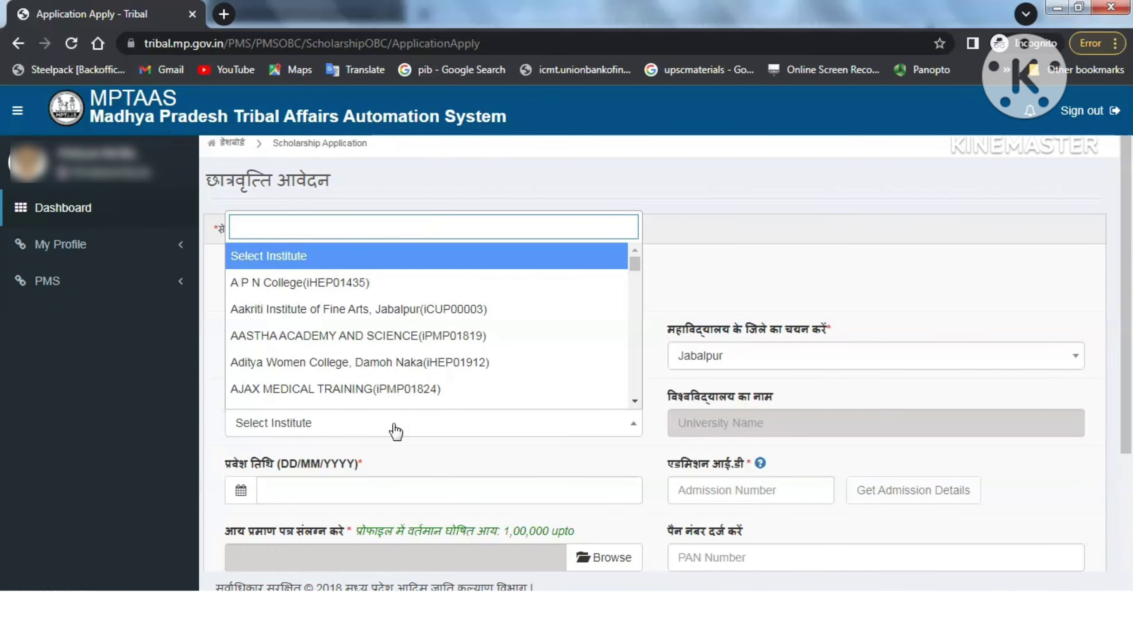
pyautogui.write('divi')
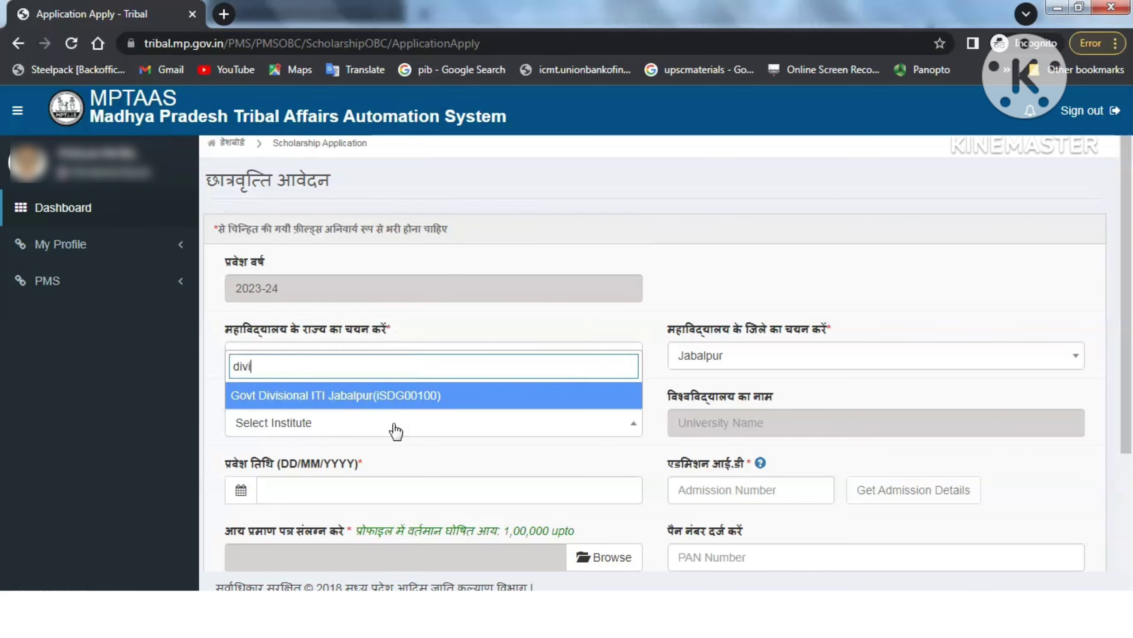
pyautogui.click(385, 397)
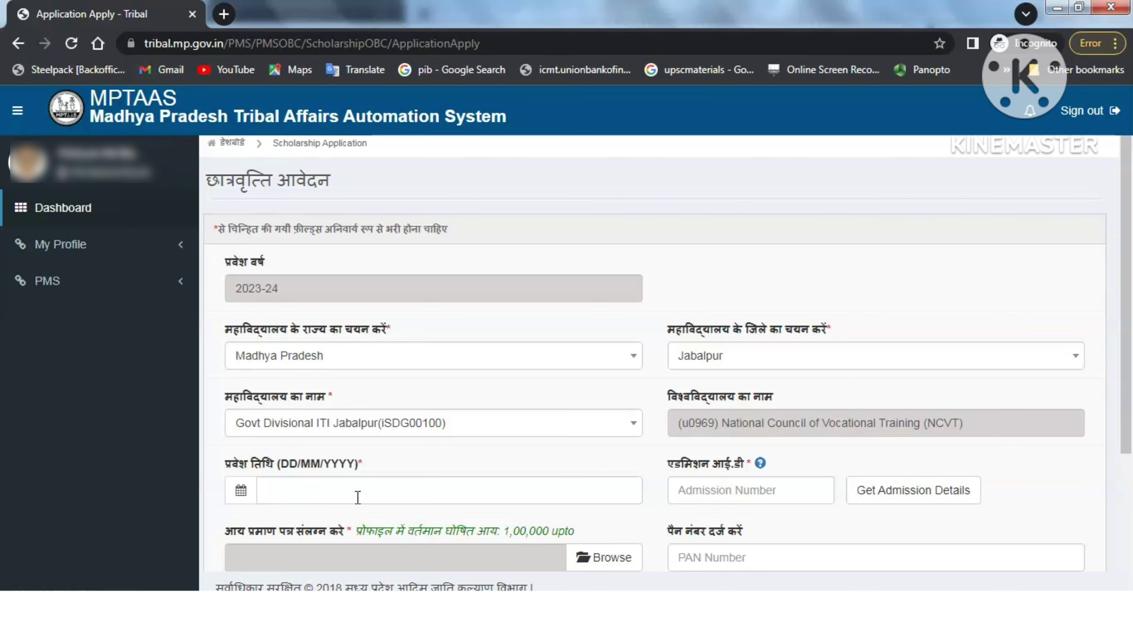
# Step: Set the admission date to 05/07/2023 and accept the notice about entering the correct date
pyautogui.click(285, 493)
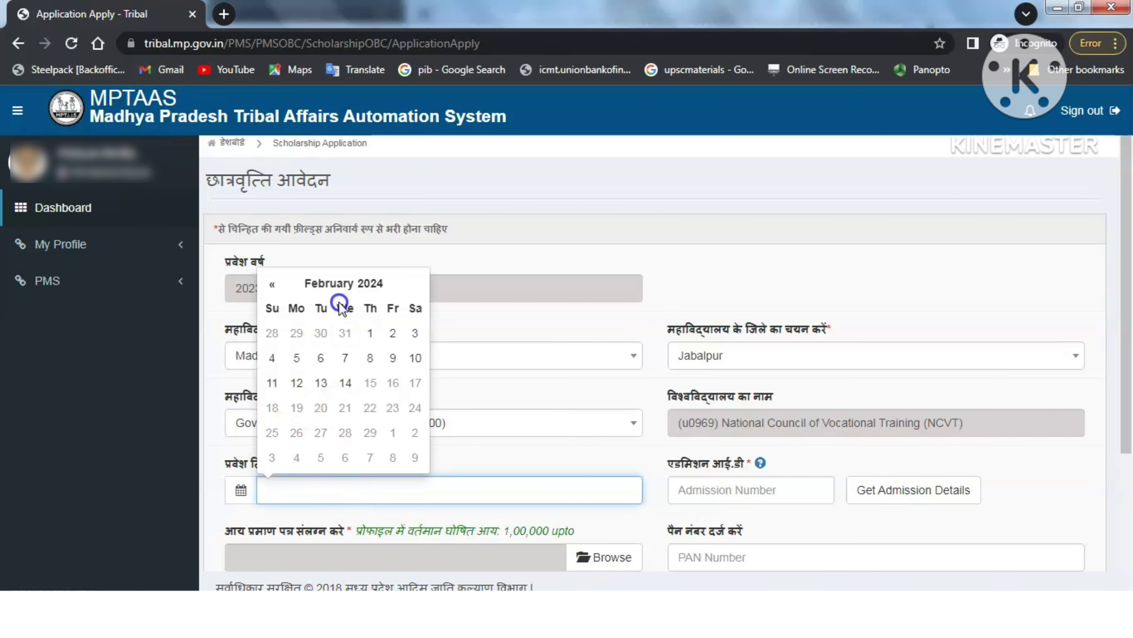
pyautogui.click(342, 286)
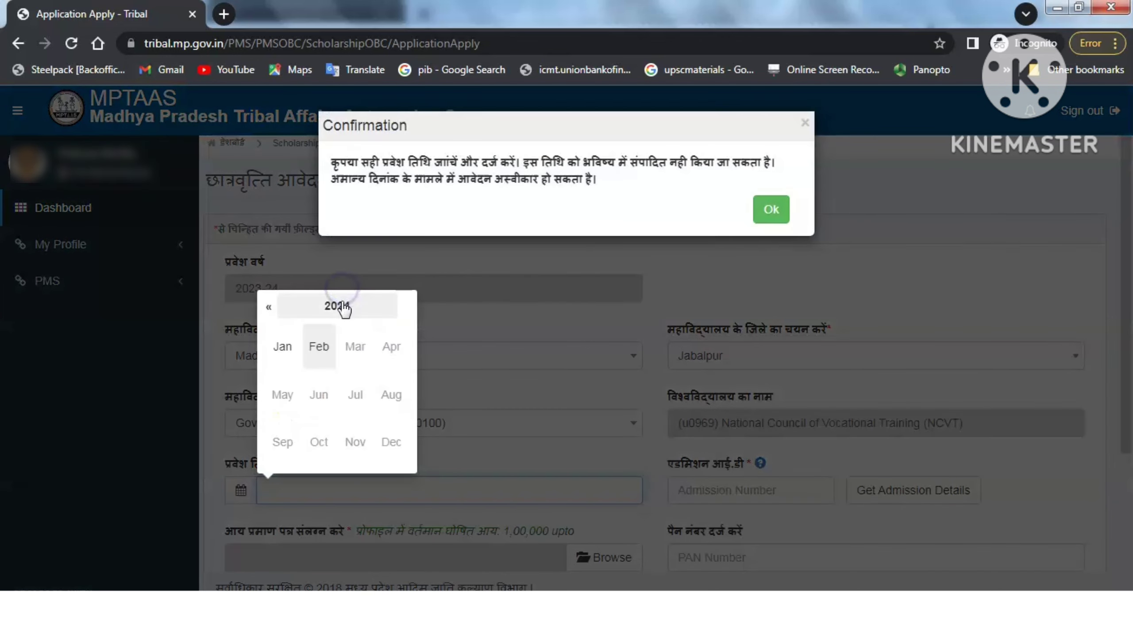
pyautogui.click(342, 306)
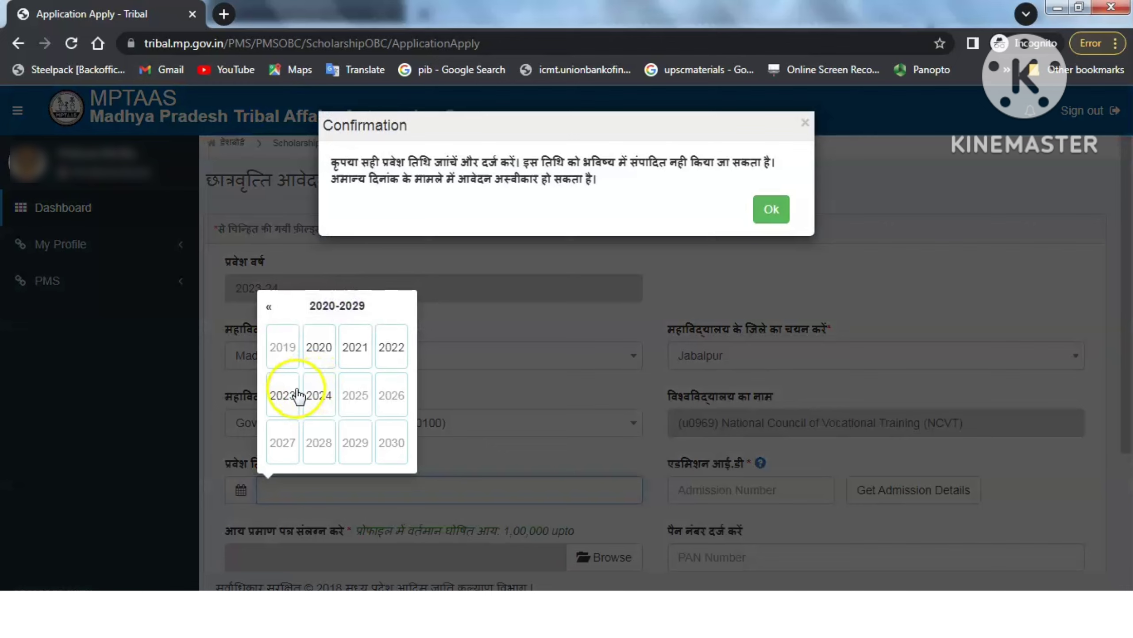
pyautogui.click(284, 395)
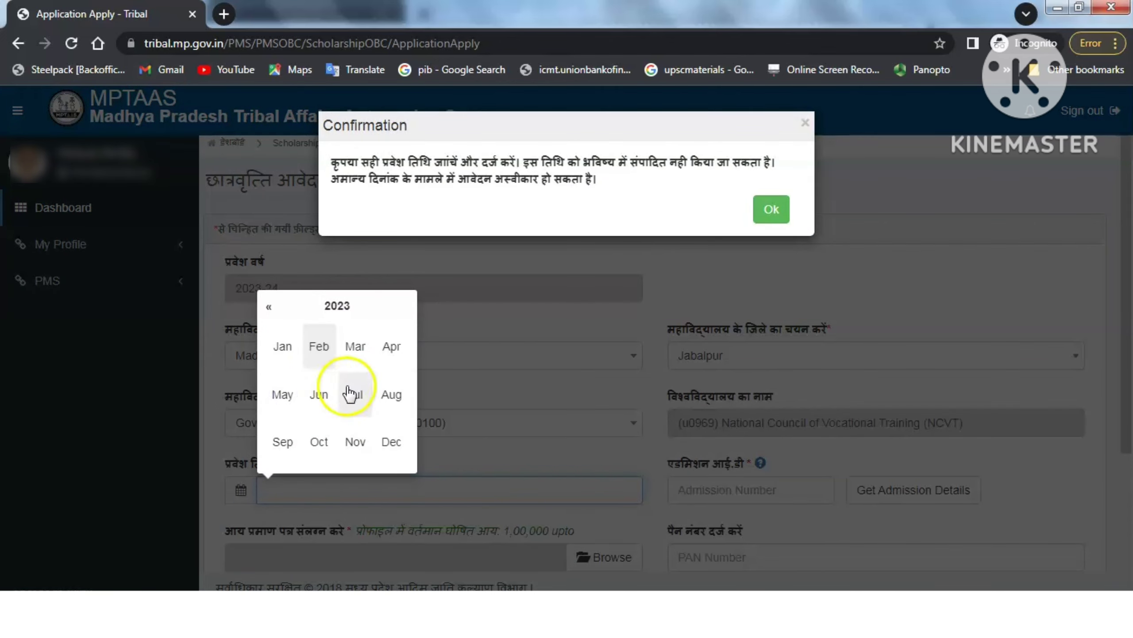
pyautogui.click(355, 394)
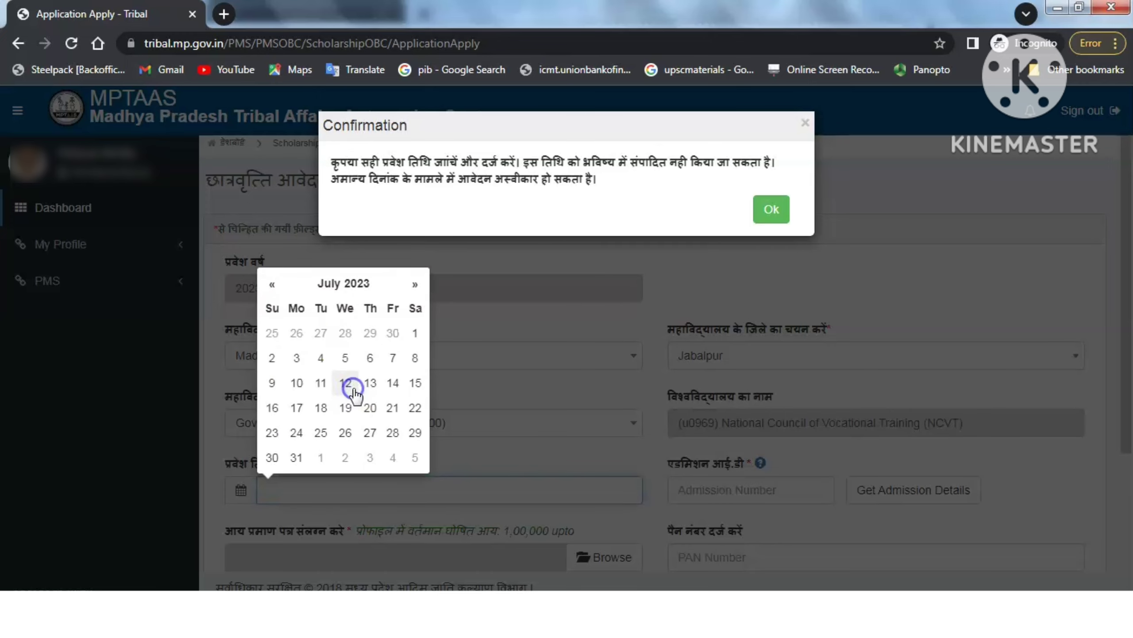
pyautogui.click(345, 358)
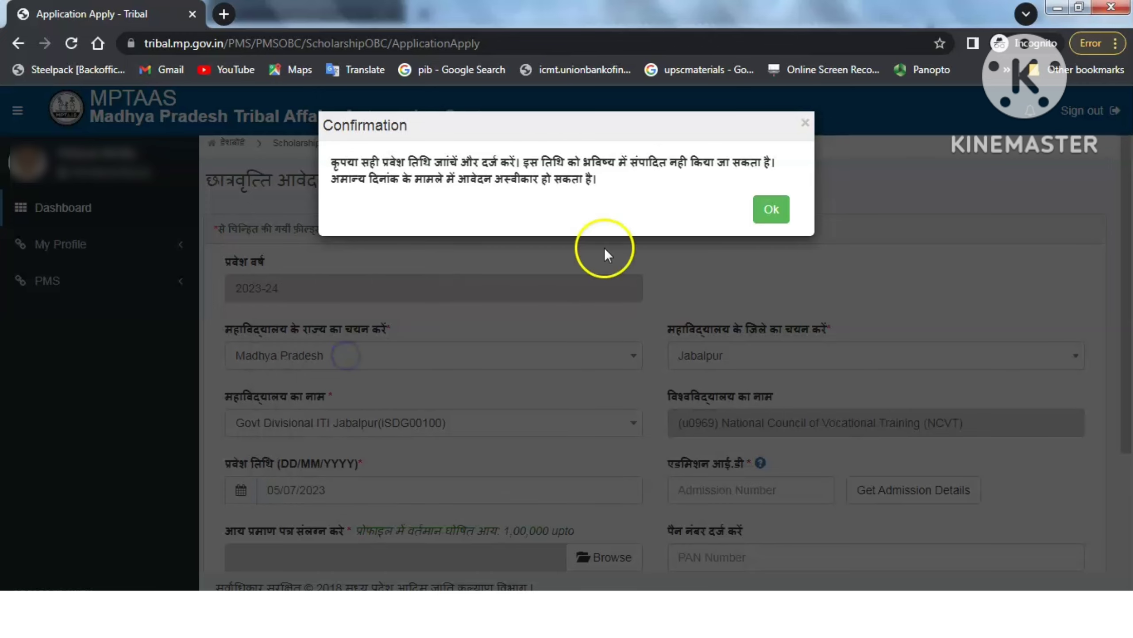
pyautogui.click(772, 206)
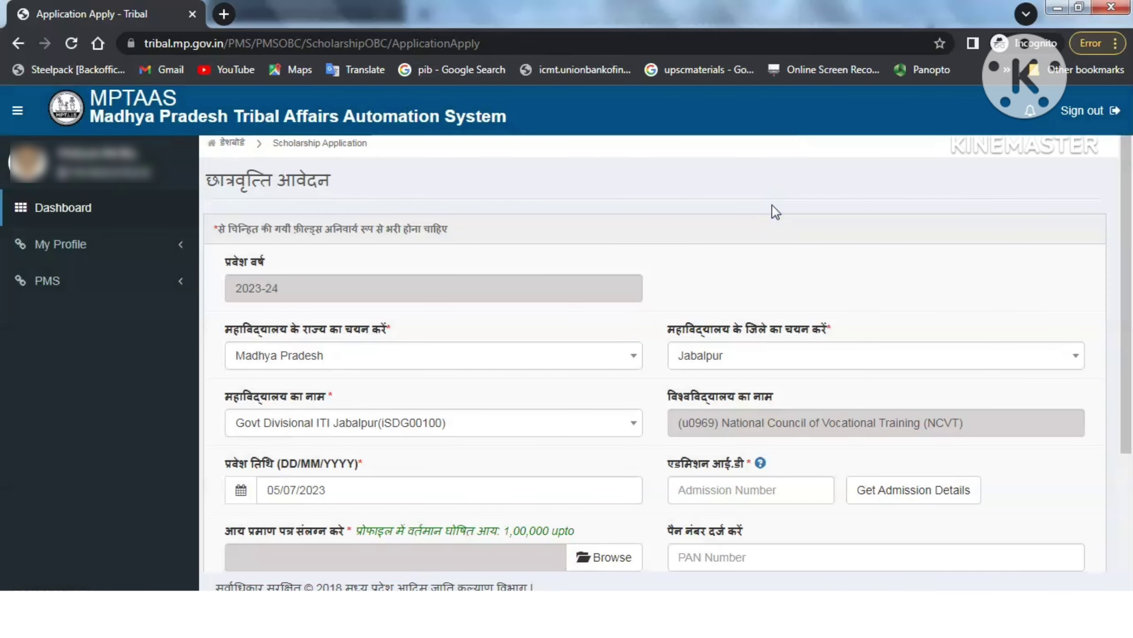
# Step: Enter the student's admission number and fetch the matching admission details
pyautogui.click(701, 489)
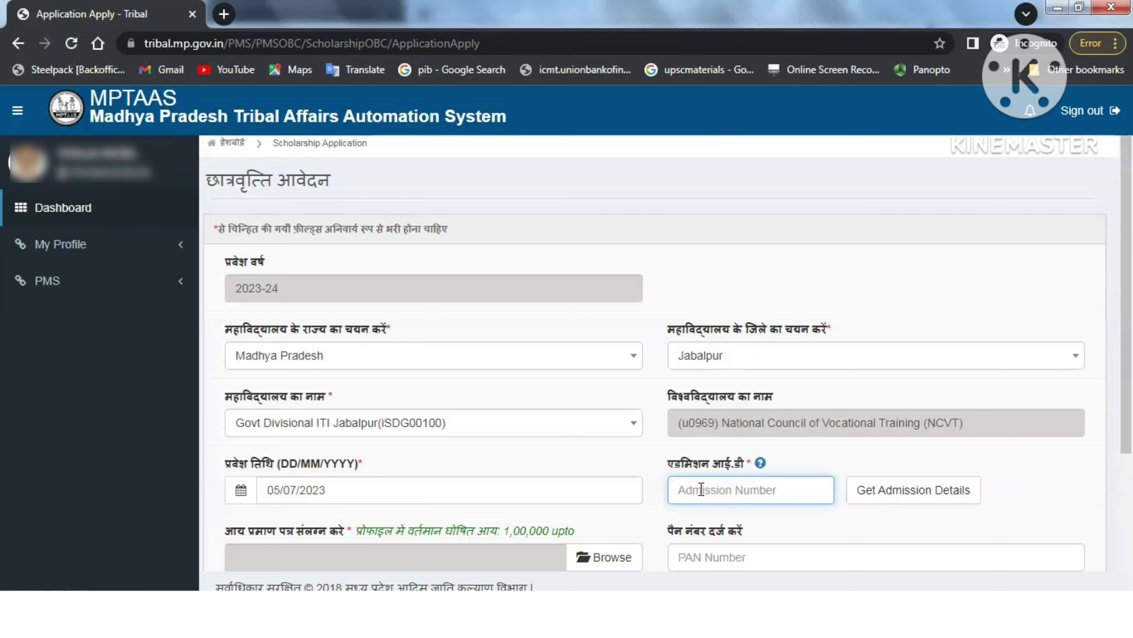
pyautogui.write('23456789')
pyautogui.click(906, 491)
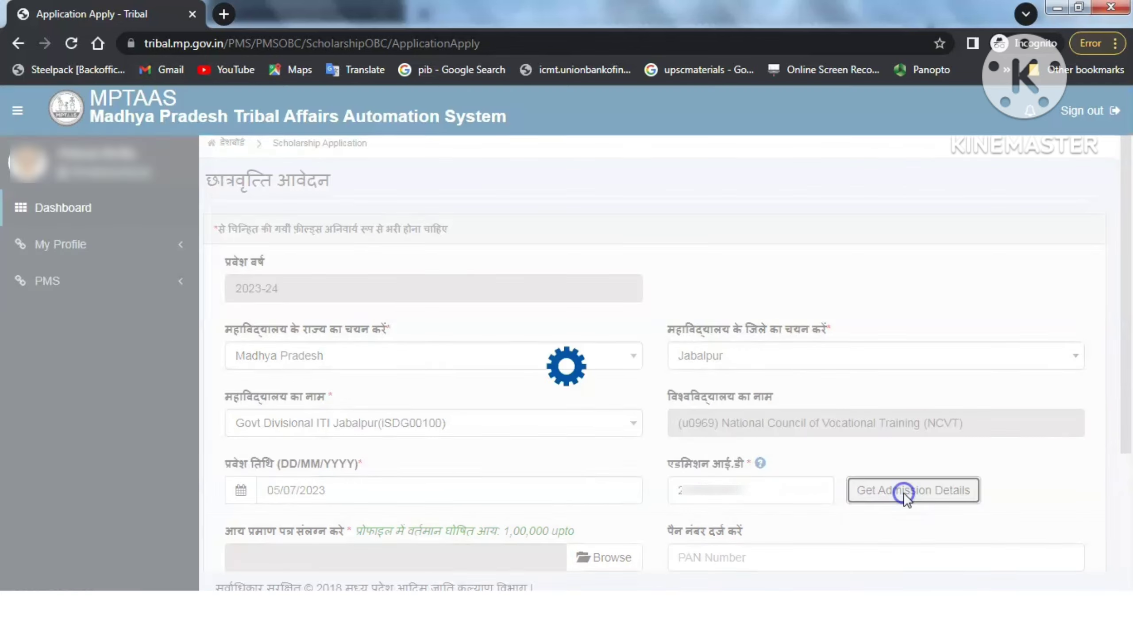
# Step: Attach the income certificate JPG from the Downloads folder and accept the notice about a valid certificate
pyautogui.scroll(-5, 779, 413)
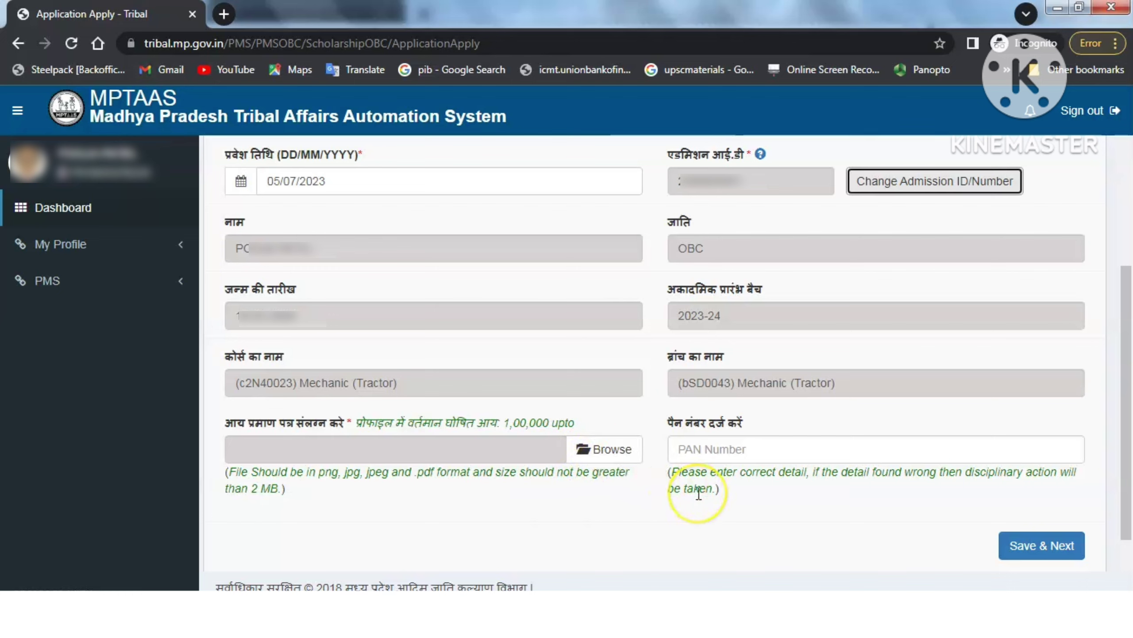
pyautogui.click(606, 450)
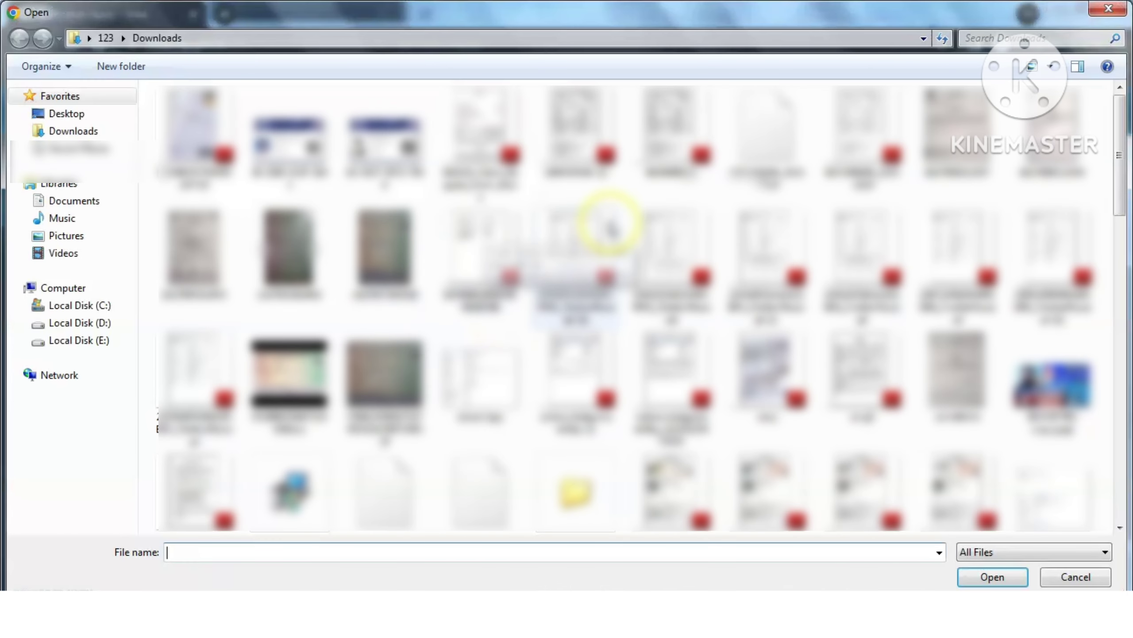
pyautogui.click(862, 243)
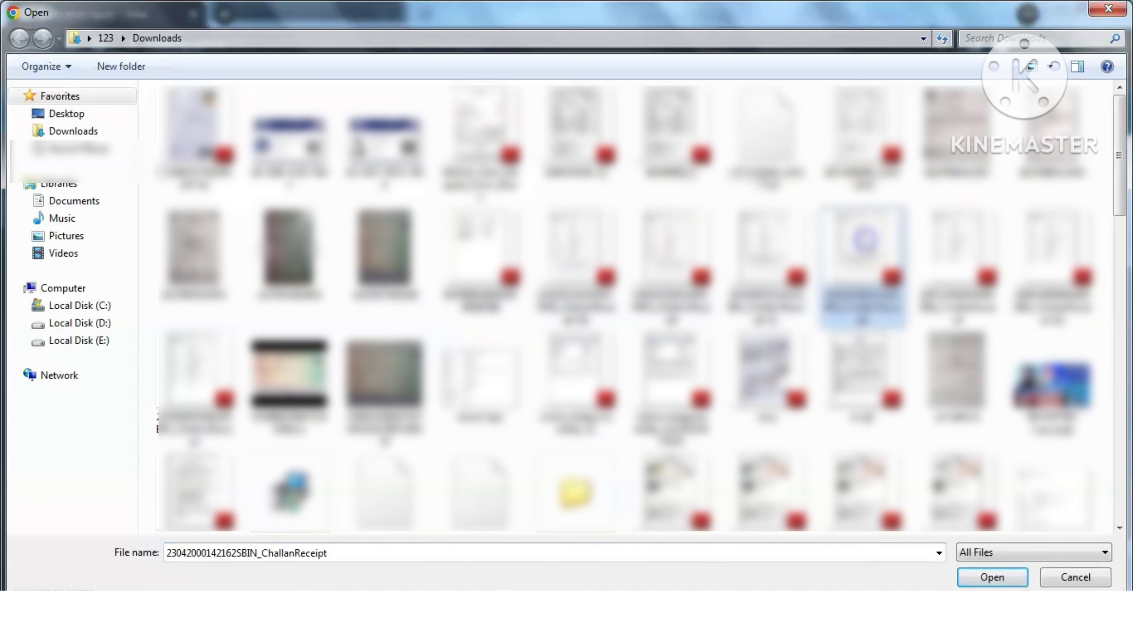
pyautogui.press('a')
pyautogui.doubleClick(972, 358)
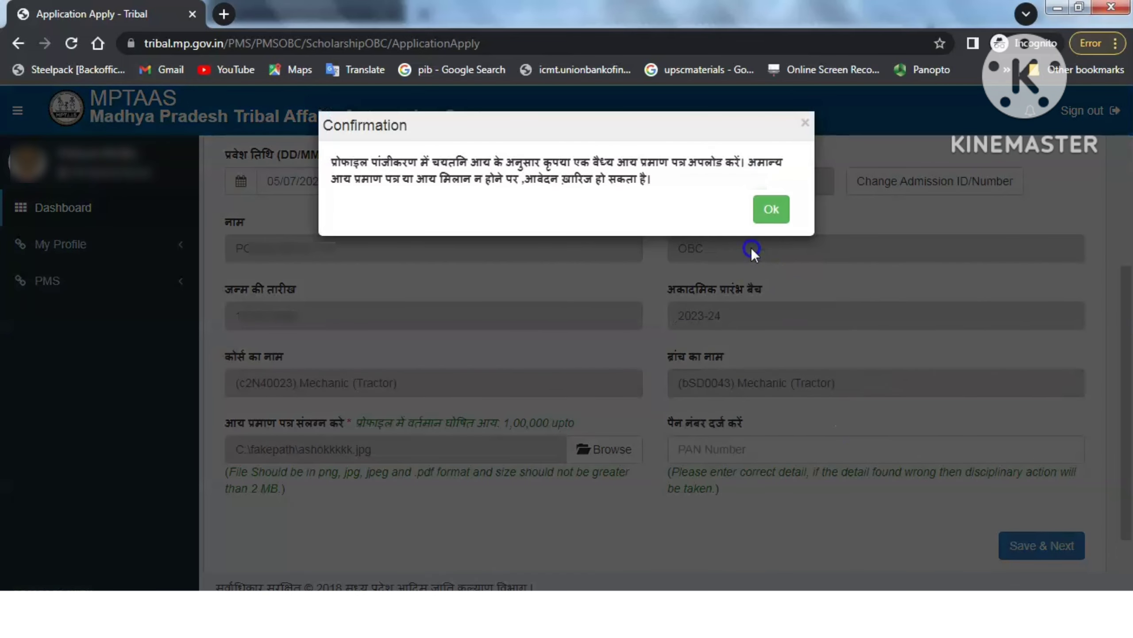
pyautogui.click(758, 219)
pyautogui.click(766, 208)
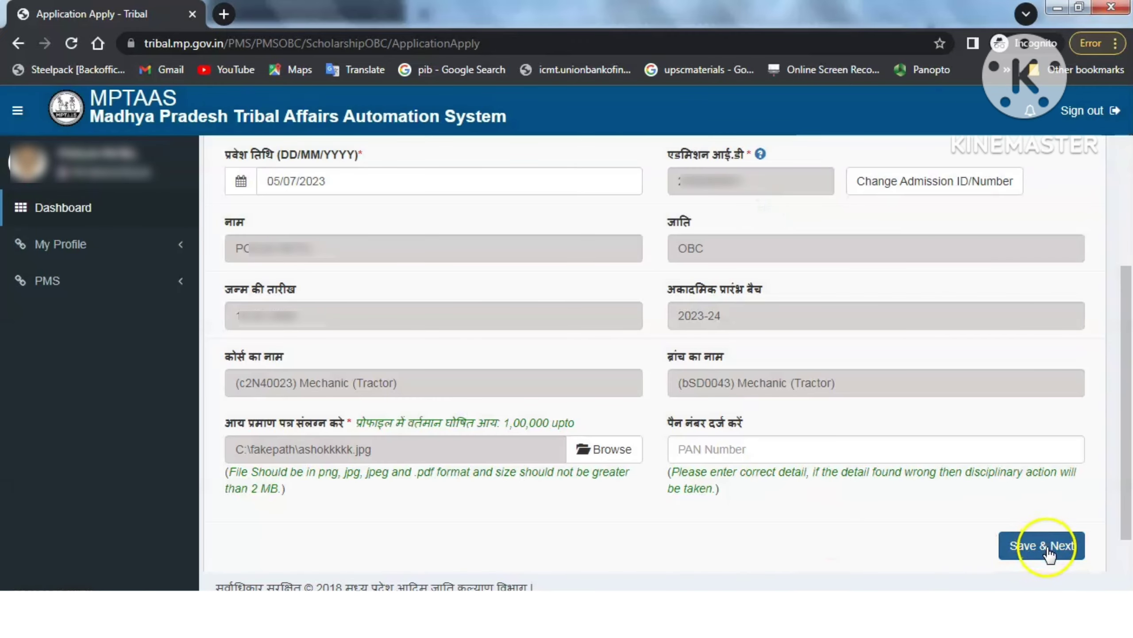
# Step: Save the entered application details, confirm the save, and go to the declaration at the end of the preview
pyautogui.click(1044, 545)
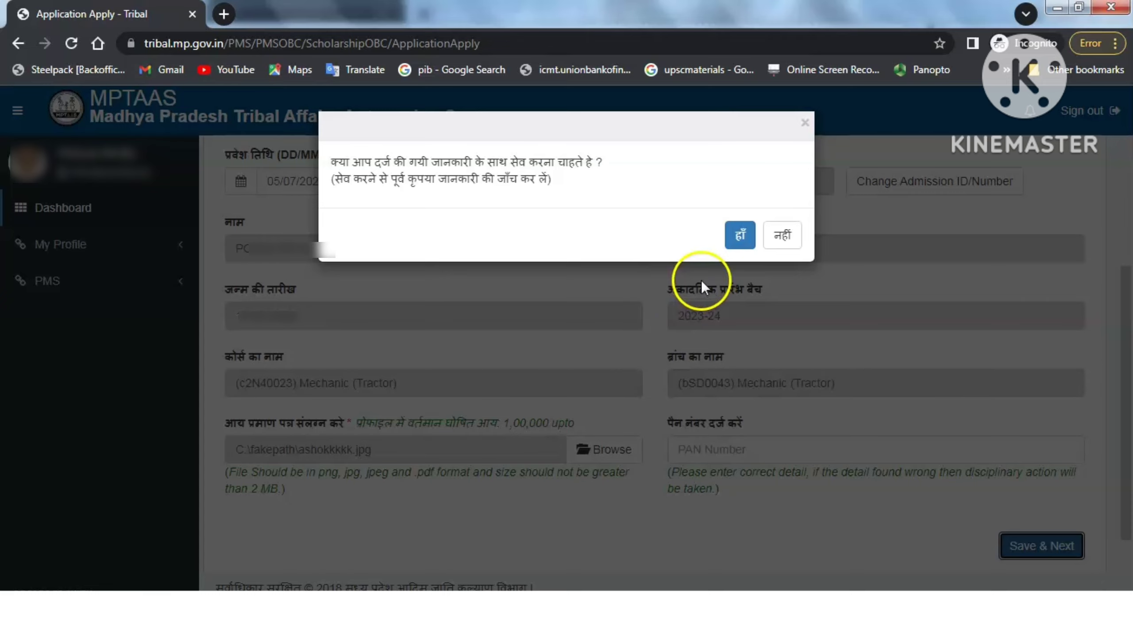
pyautogui.click(739, 238)
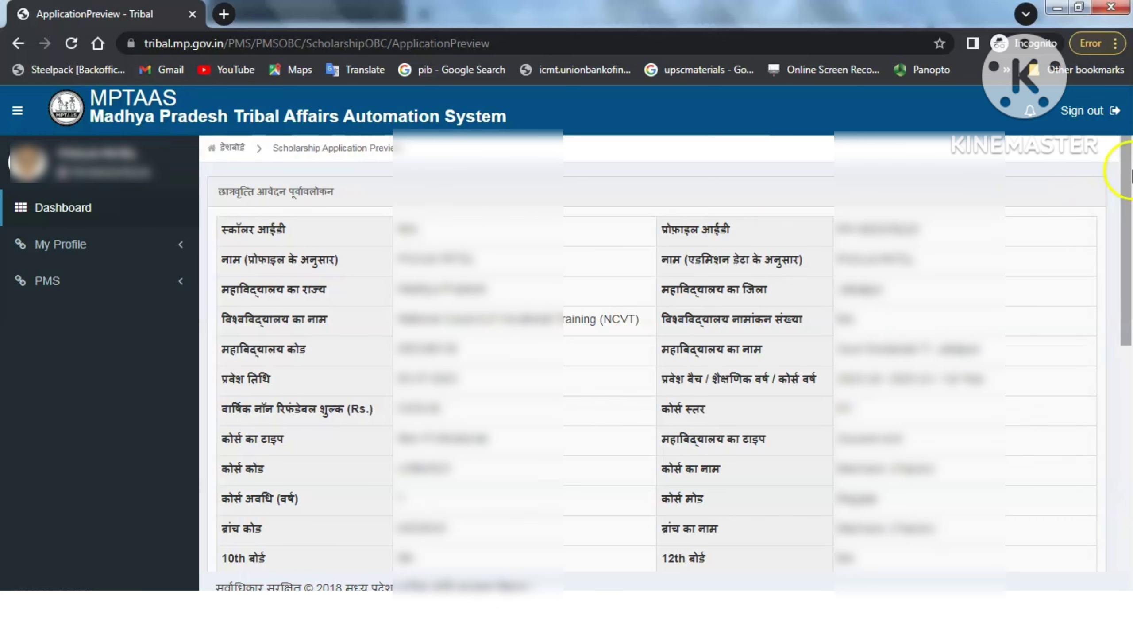
pyautogui.moveTo(1131, 174); pyautogui.dragTo(1120, 463)
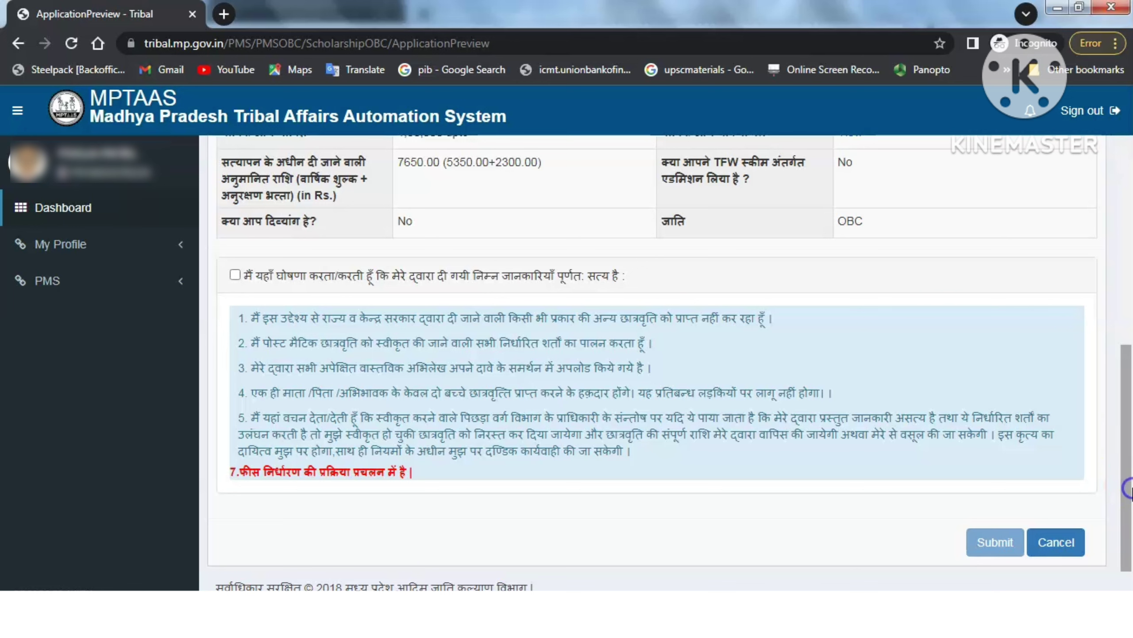
# Step: Accept the declaration that the given information is true, submit the scholarship application, and confirm the wish to apply
pyautogui.click(236, 275)
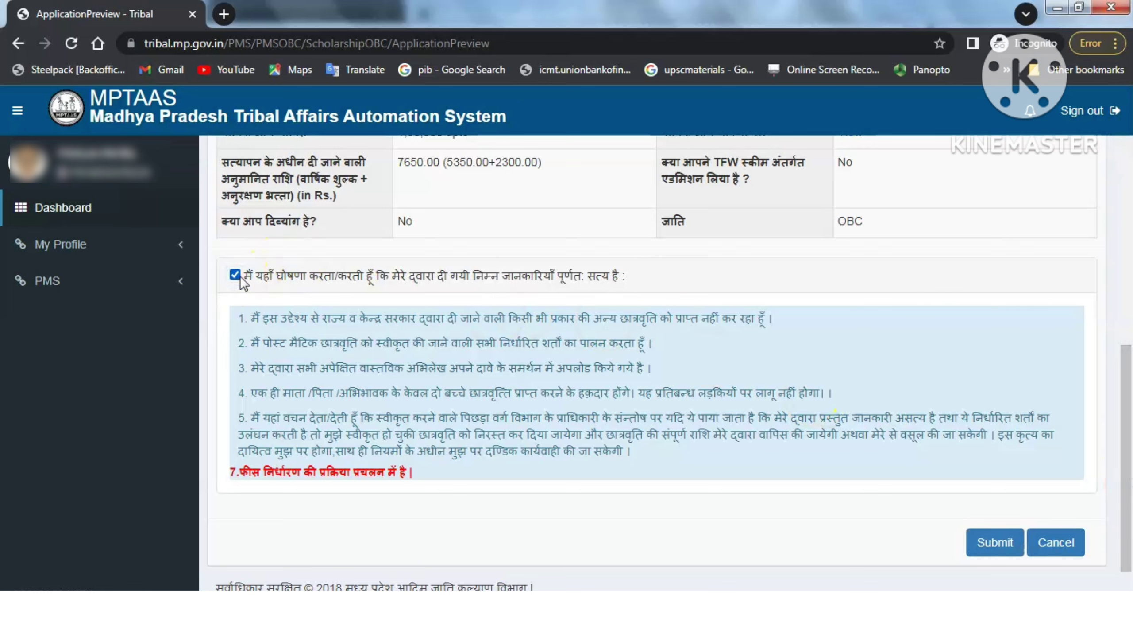
pyautogui.click(993, 541)
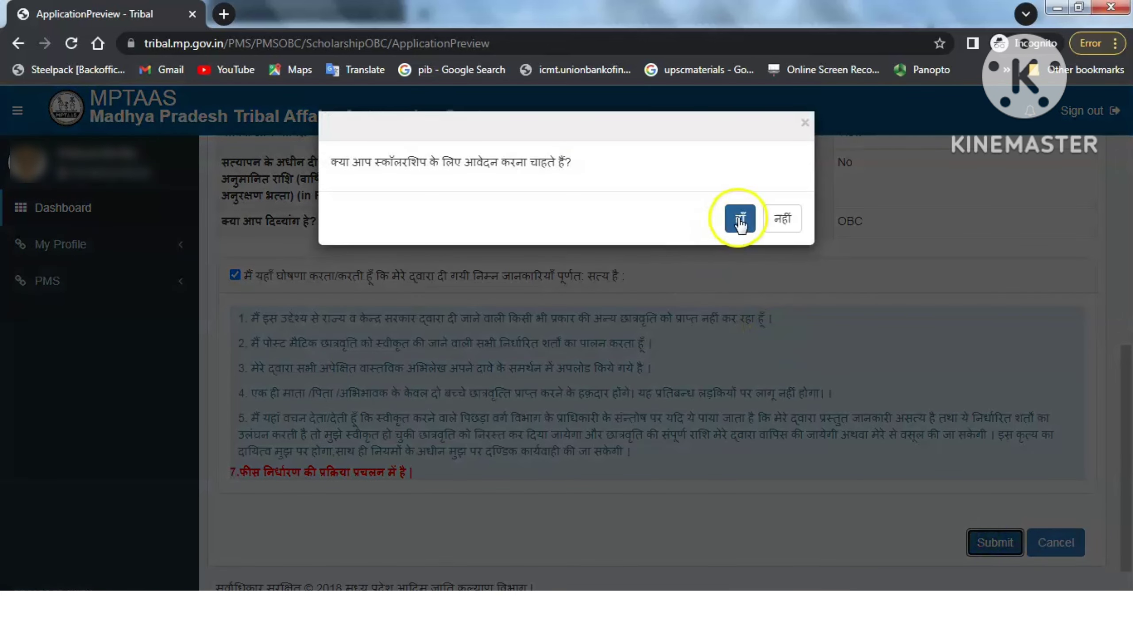
pyautogui.click(740, 219)
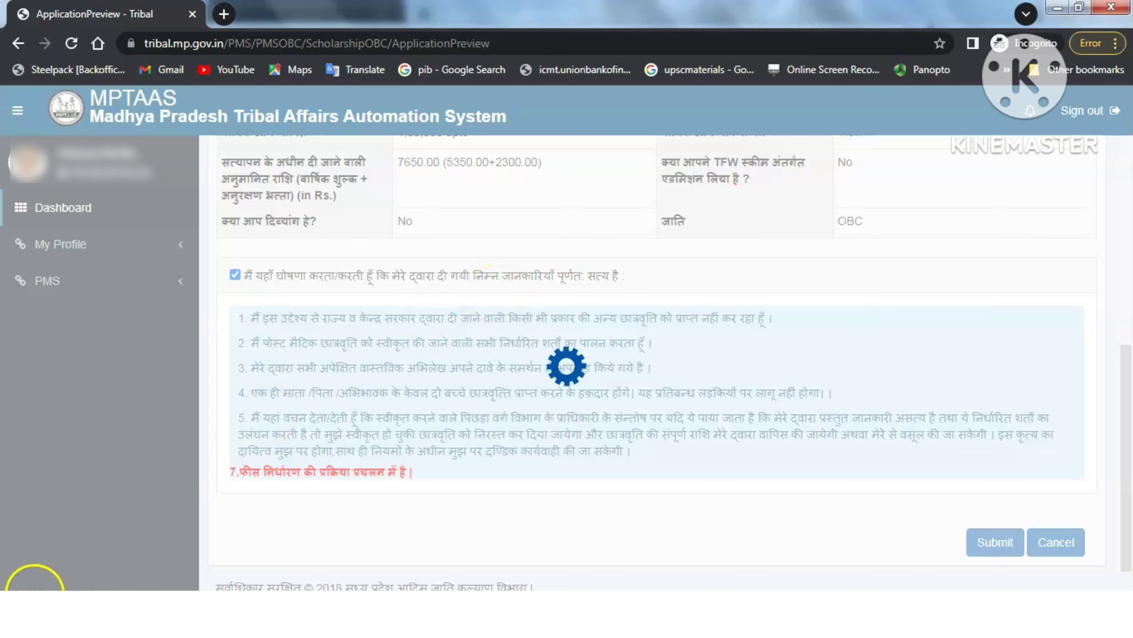
# Step: Try to submit the scholarship application again, confirm the request, and dismiss the notice
pyautogui.click(996, 541)
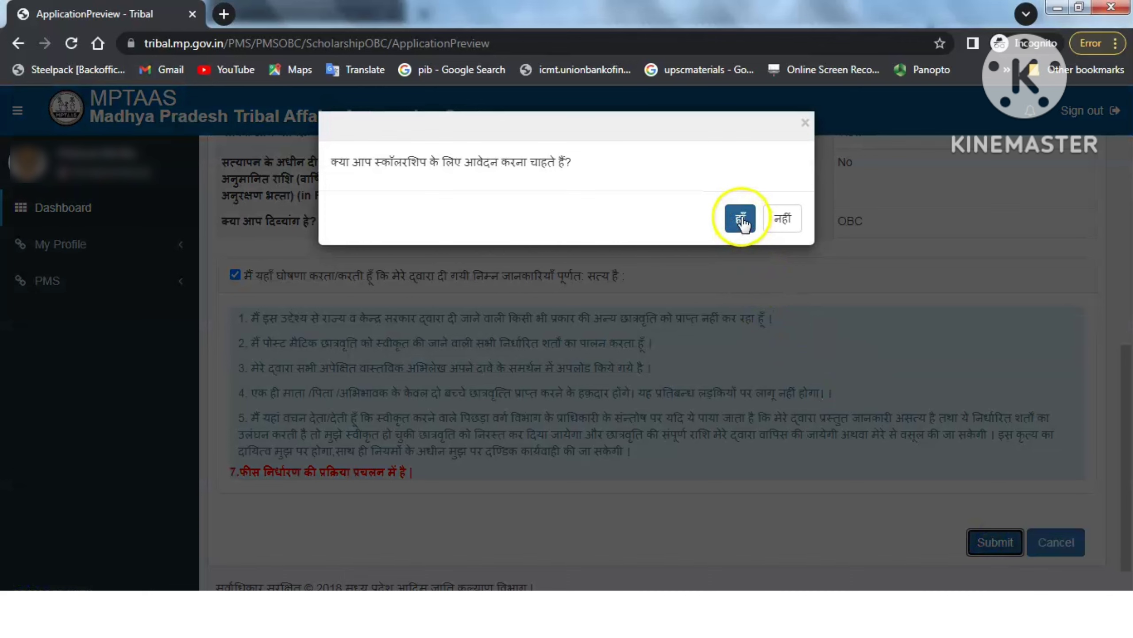
pyautogui.click(741, 218)
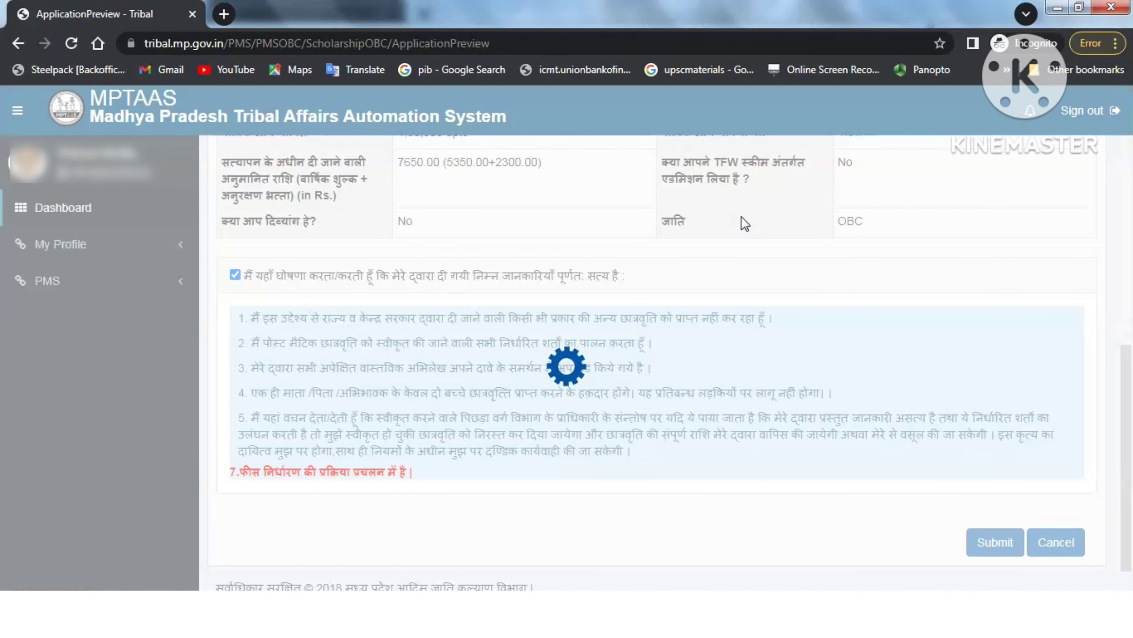
pyautogui.click(732, 310)
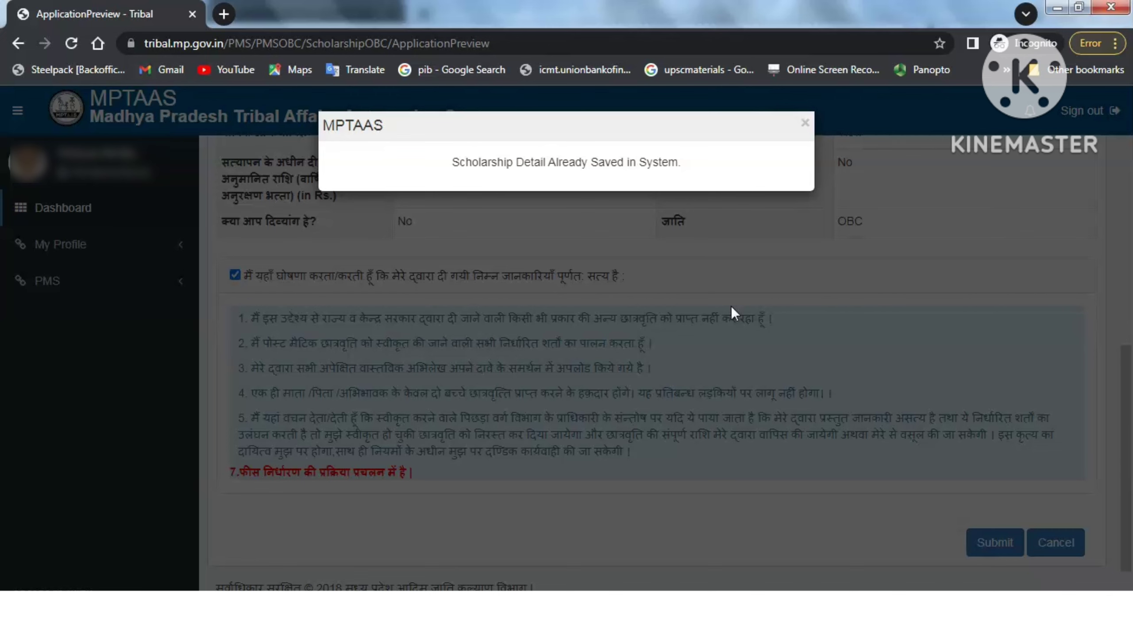
pyautogui.click(731, 305)
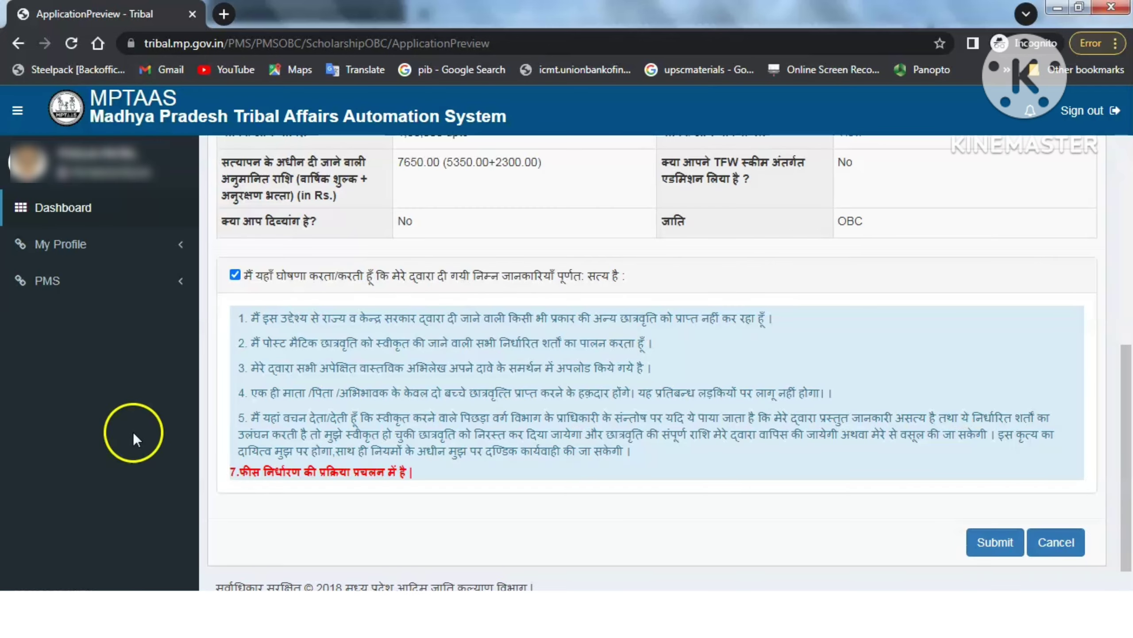
# Step: Go to the scholarship application status list and open the printable view of the fresh application
pyautogui.click(113, 285)
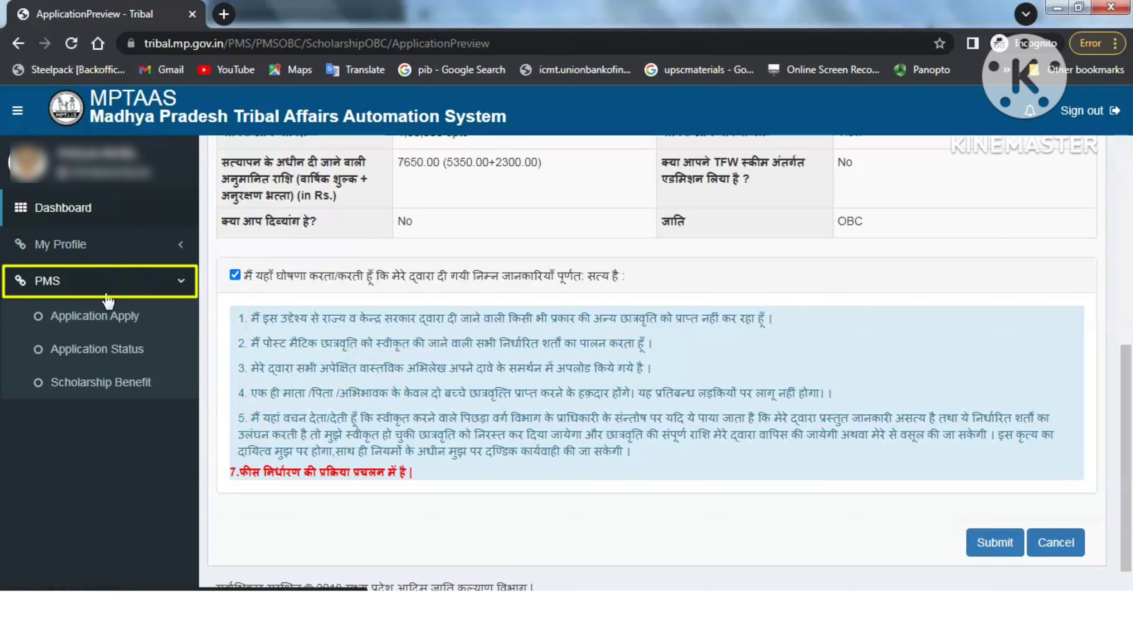
pyautogui.click(104, 350)
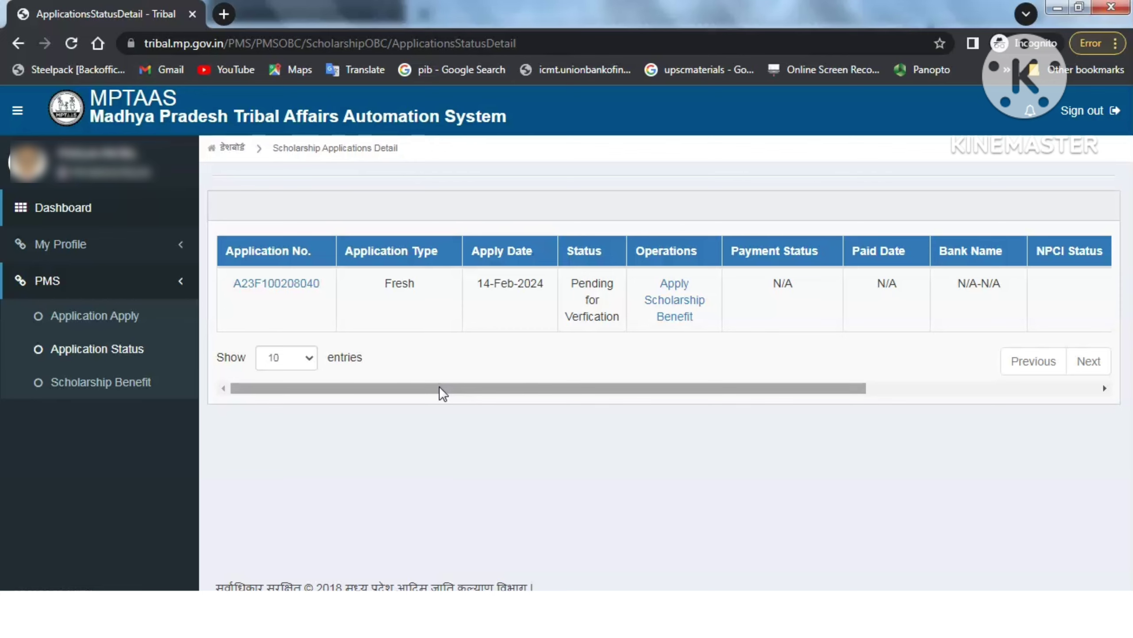
pyautogui.moveTo(434, 386); pyautogui.dragTo(722, 394)
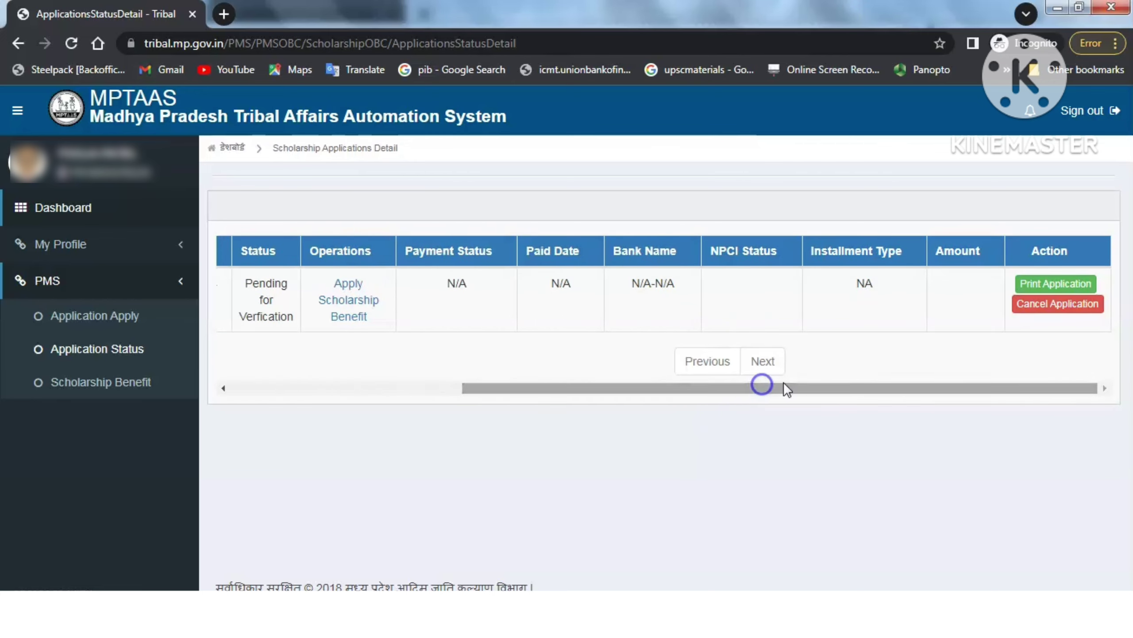
pyautogui.click(1061, 281)
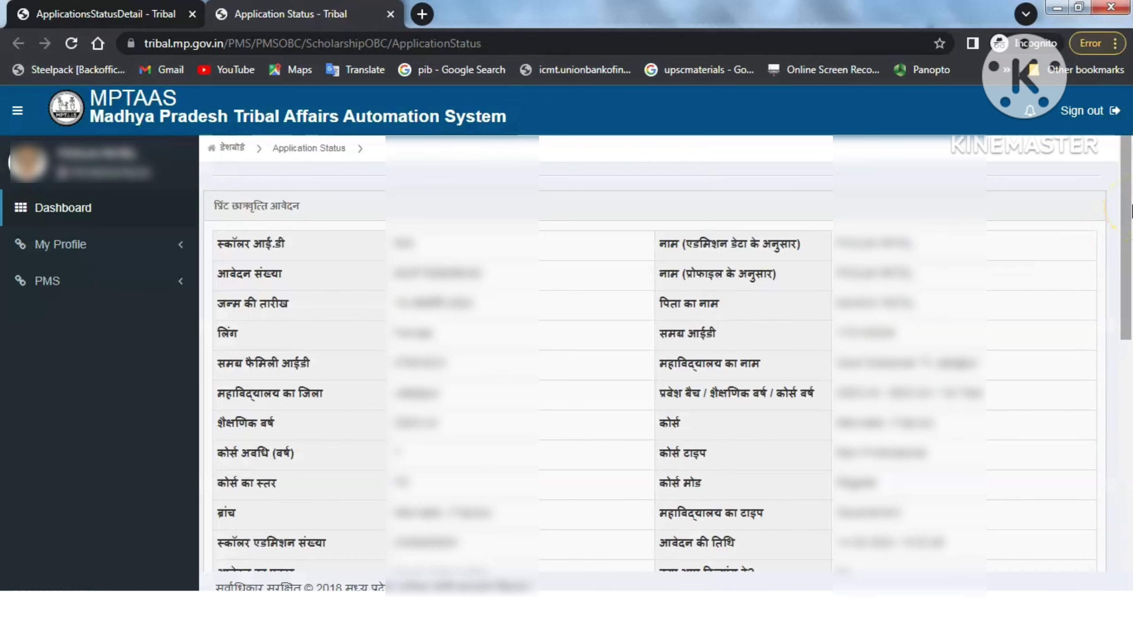
# Step: Print the application form from the end of its page and save it as a PDF
pyautogui.moveTo(1129, 210); pyautogui.dragTo(1129, 518)
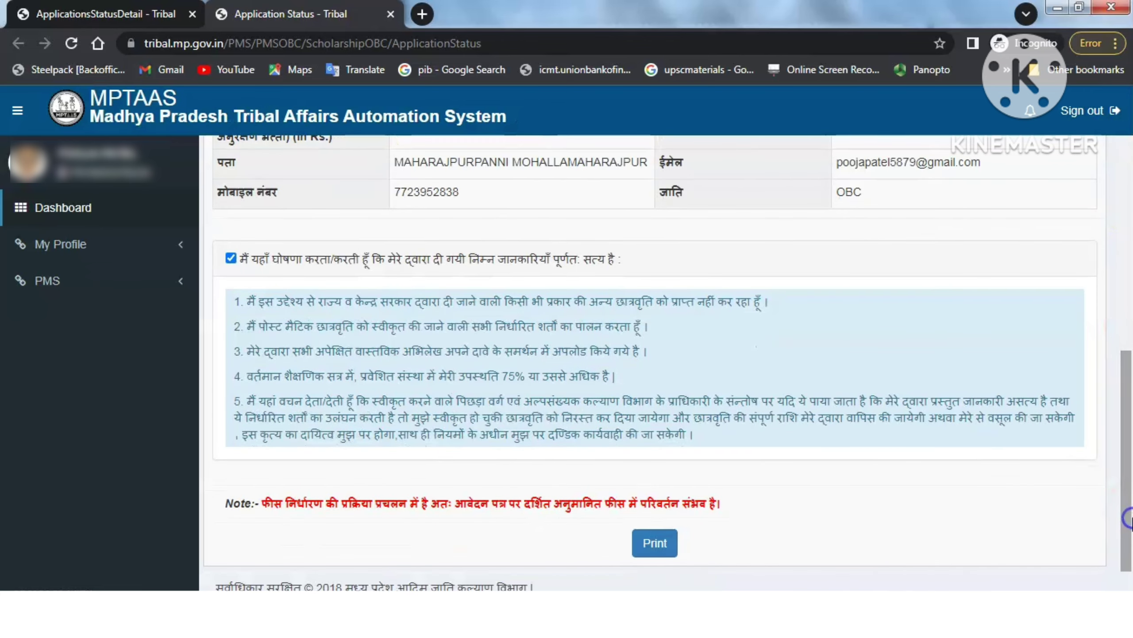
pyautogui.click(651, 543)
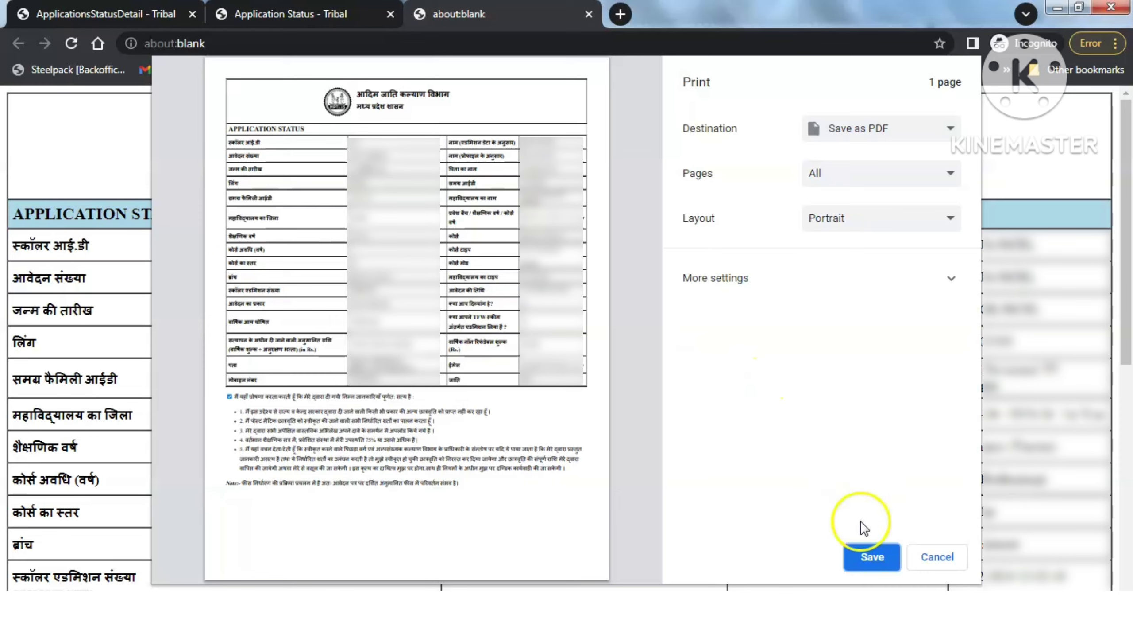
pyautogui.click(872, 556)
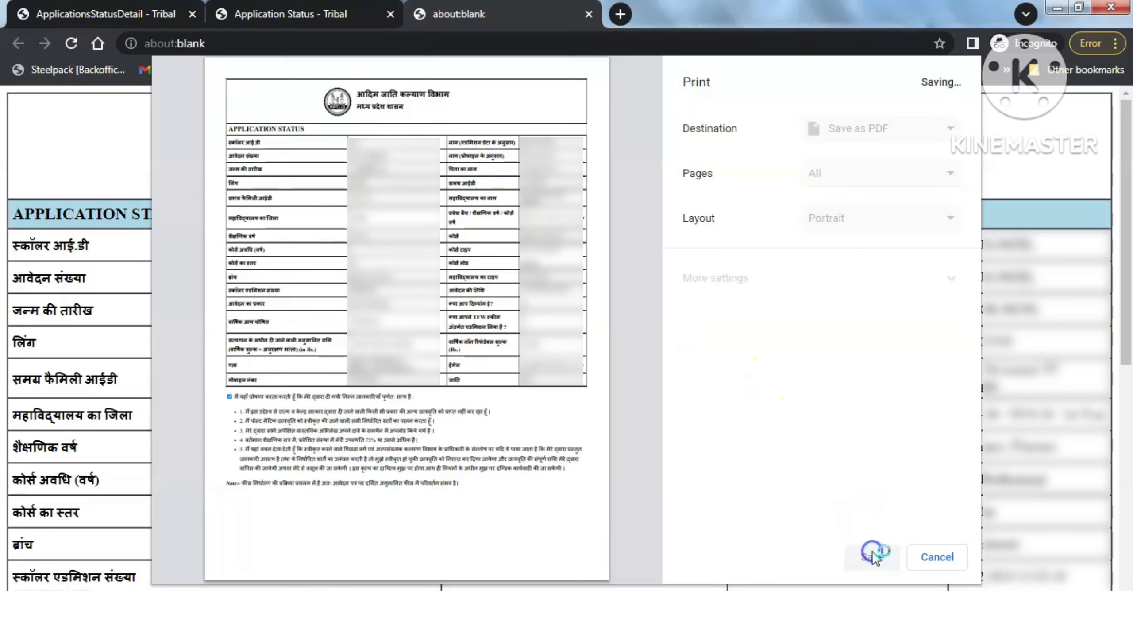